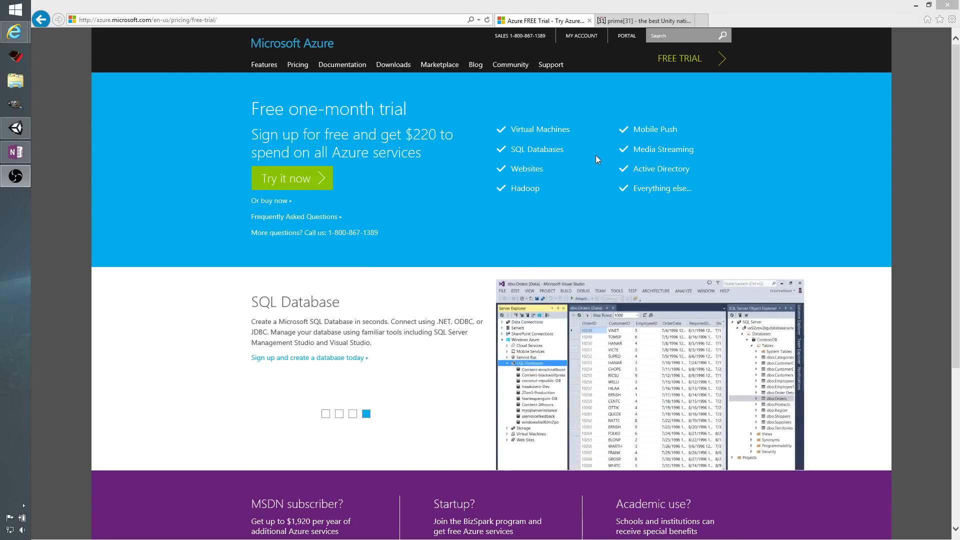
# Open the Azure management portal and start creating a new compute mobile service.
pyautogui.click(627, 36)
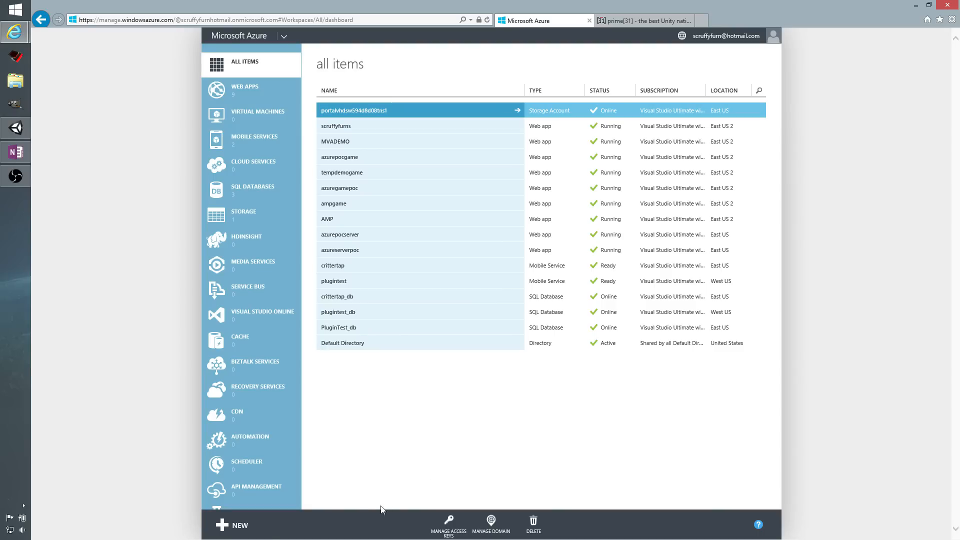
pyautogui.click(232, 526)
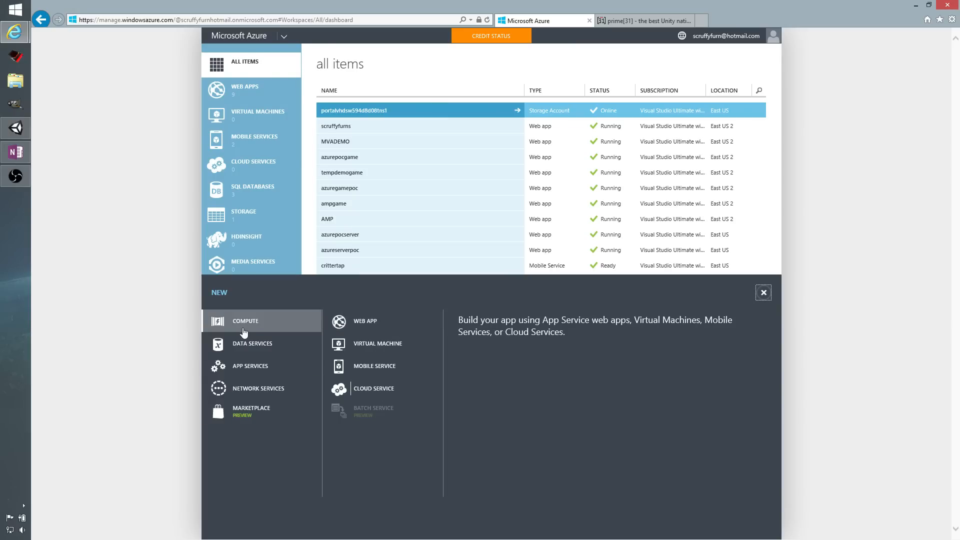
pyautogui.click(374, 374)
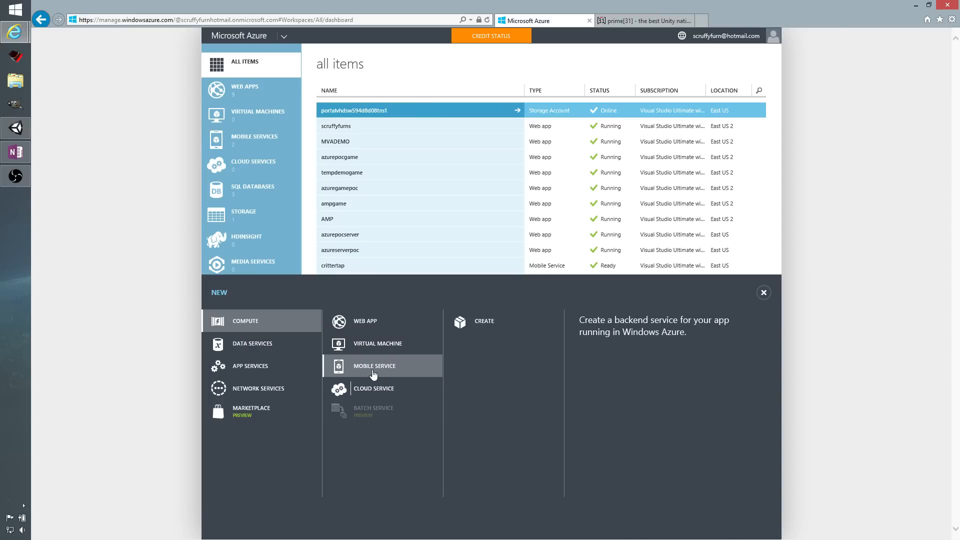
pyautogui.click(481, 322)
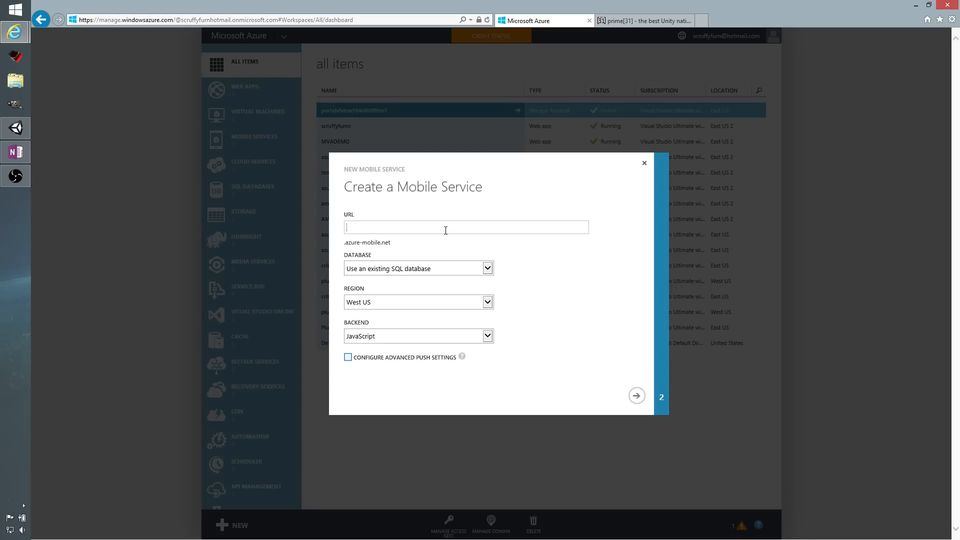
# Set the mobile service URL to videotest and choose to create a new SQL database instance.
pyautogui.write('videotest')
pyautogui.press('BackSpace')
pyautogui.write('st')
pyautogui.click(454, 273)
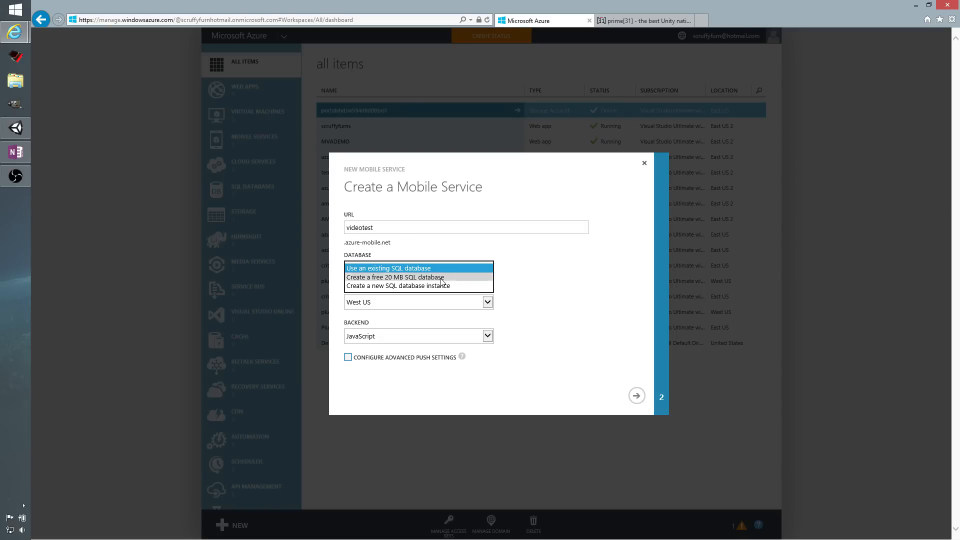
pyautogui.click(441, 278)
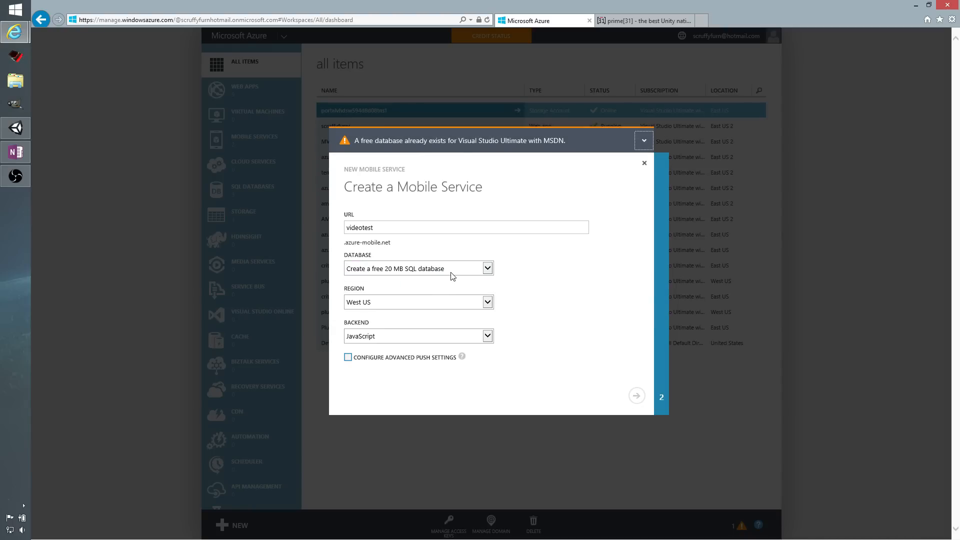
pyautogui.click(453, 277)
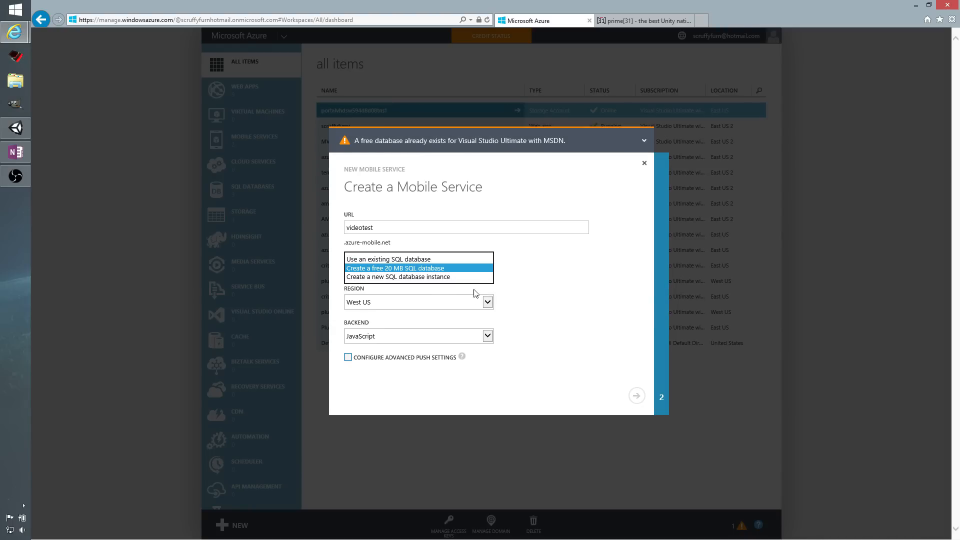
pyautogui.click(454, 278)
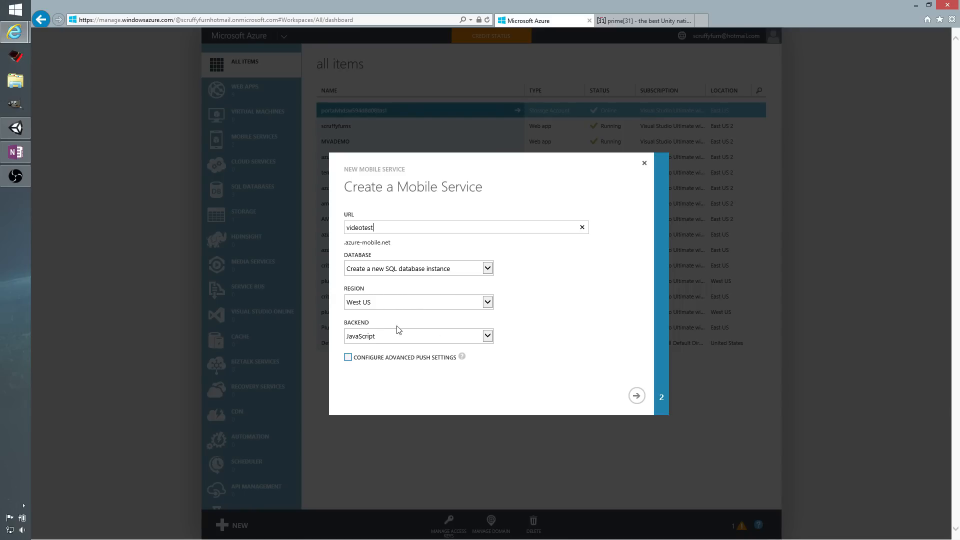
# Set the mobile service region to East US and continue to the database settings.
pyautogui.click(399, 303)
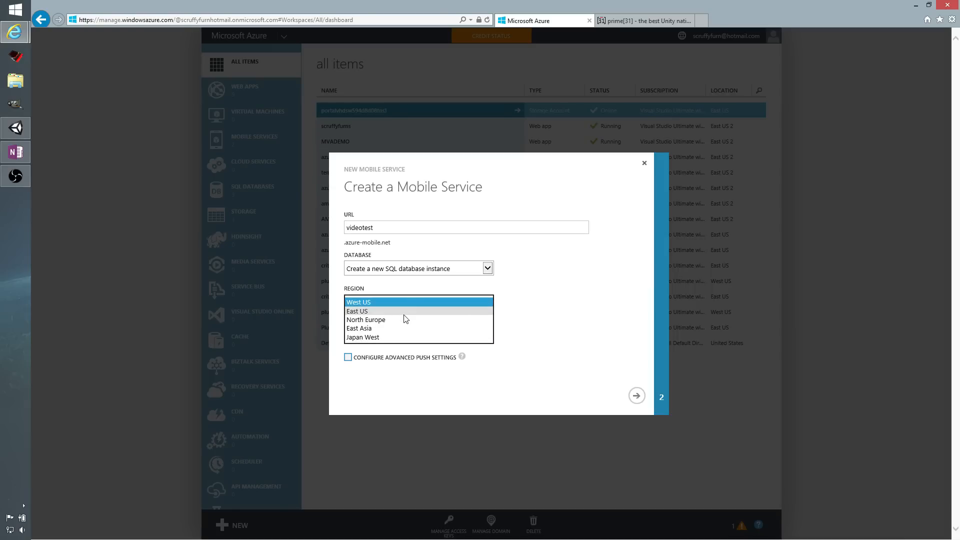
pyautogui.click(391, 312)
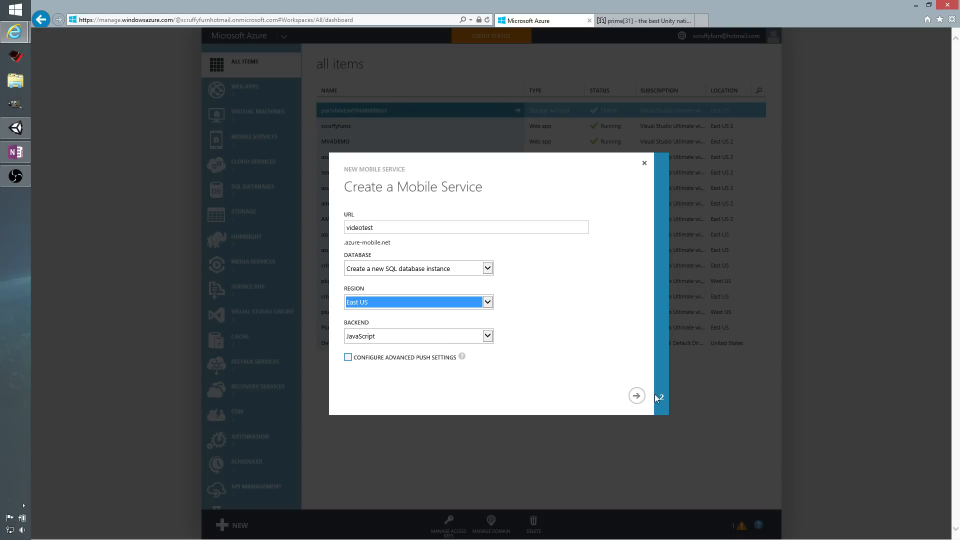
pyautogui.click(637, 396)
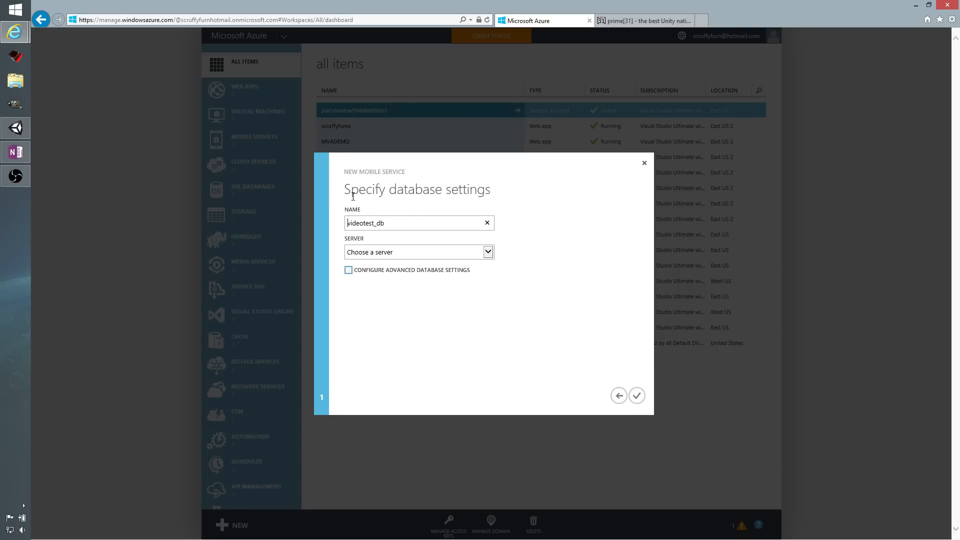
# Choose a new SQL database server in East US, enter its login name and password with confirmation, and create the mobile service.
pyautogui.click(419, 255)
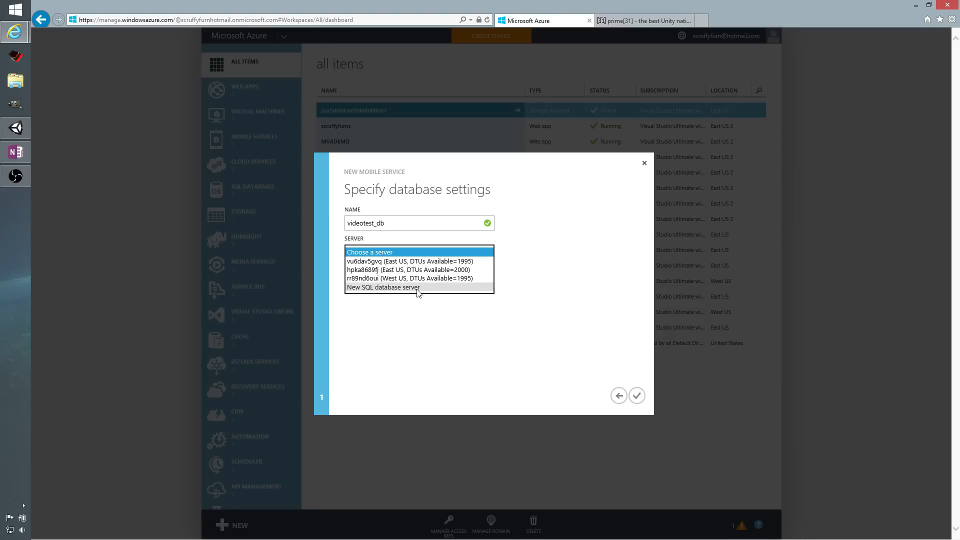
pyautogui.click(419, 288)
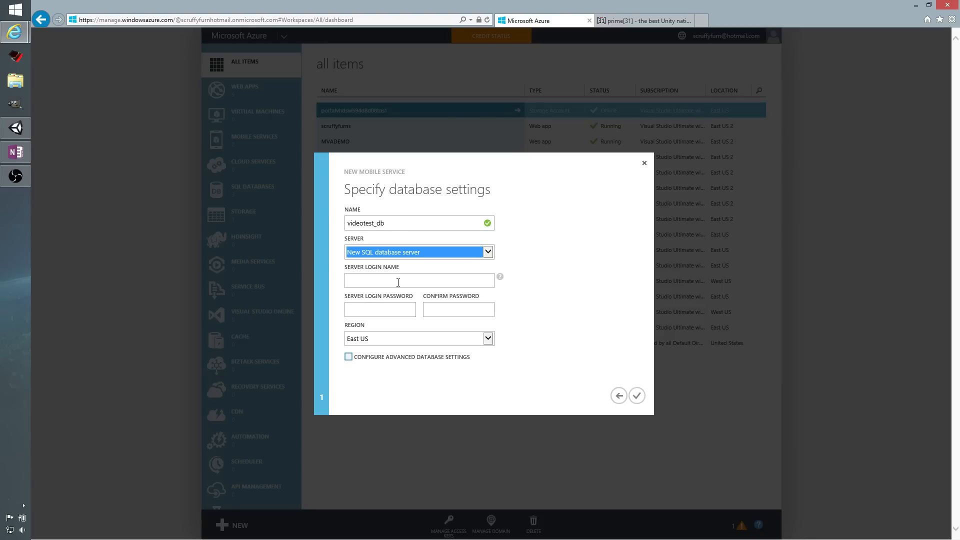
pyautogui.click(399, 287)
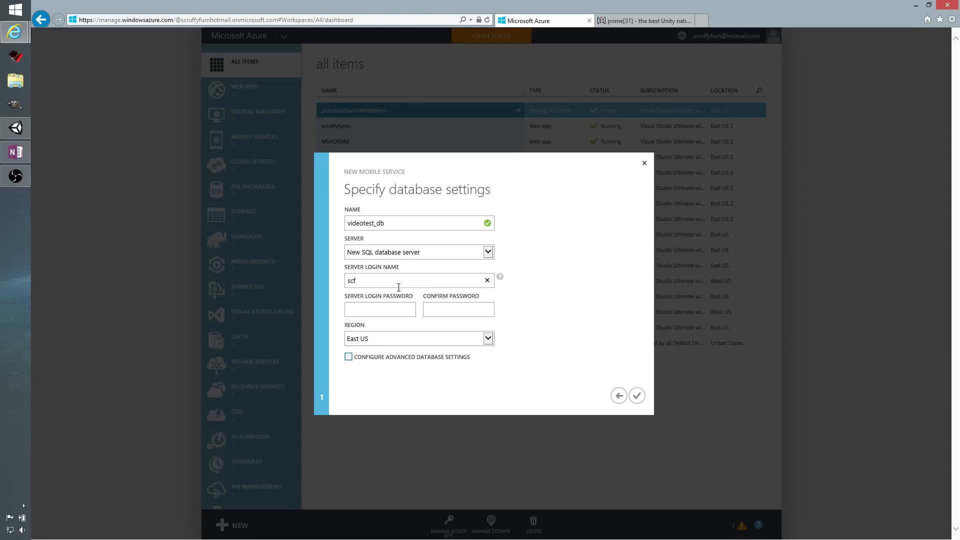
pyautogui.click(381, 346)
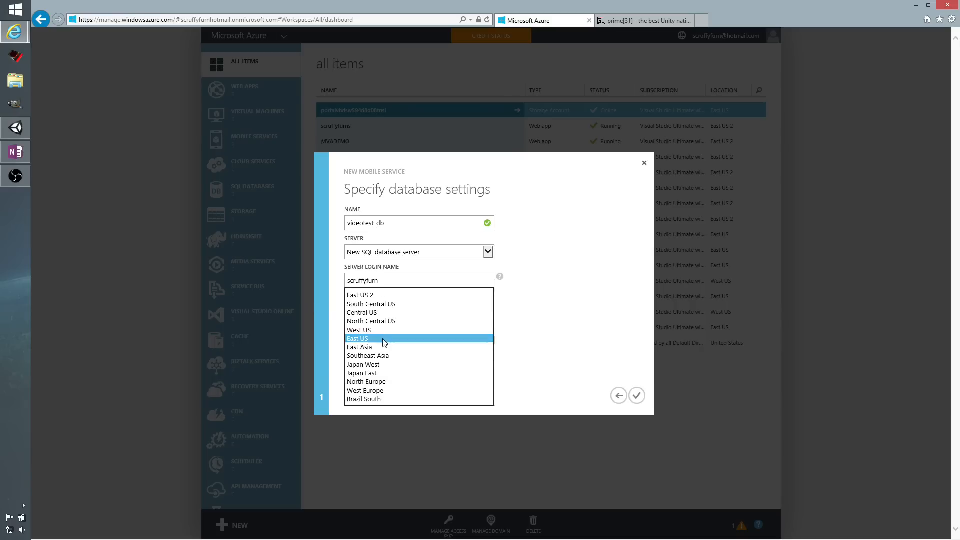
pyautogui.click(381, 340)
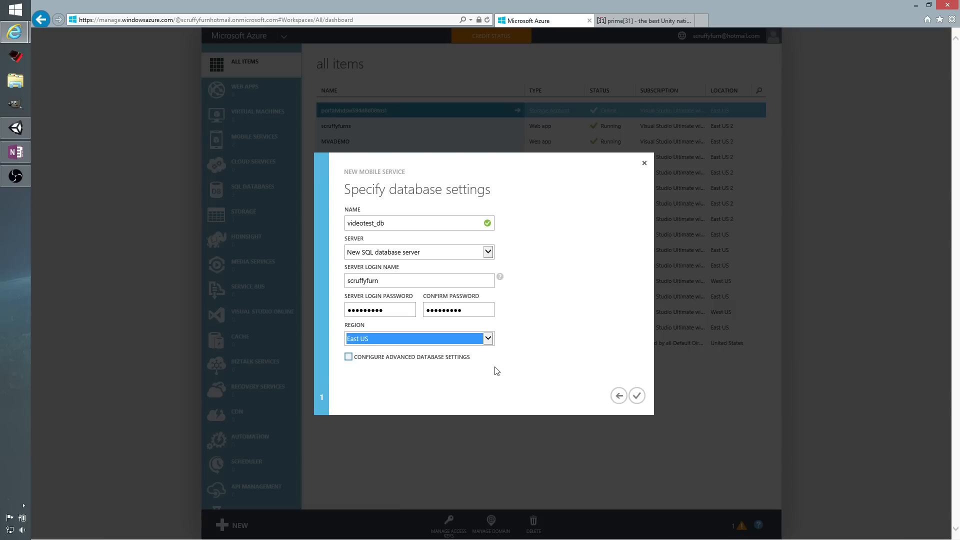
pyautogui.click(637, 396)
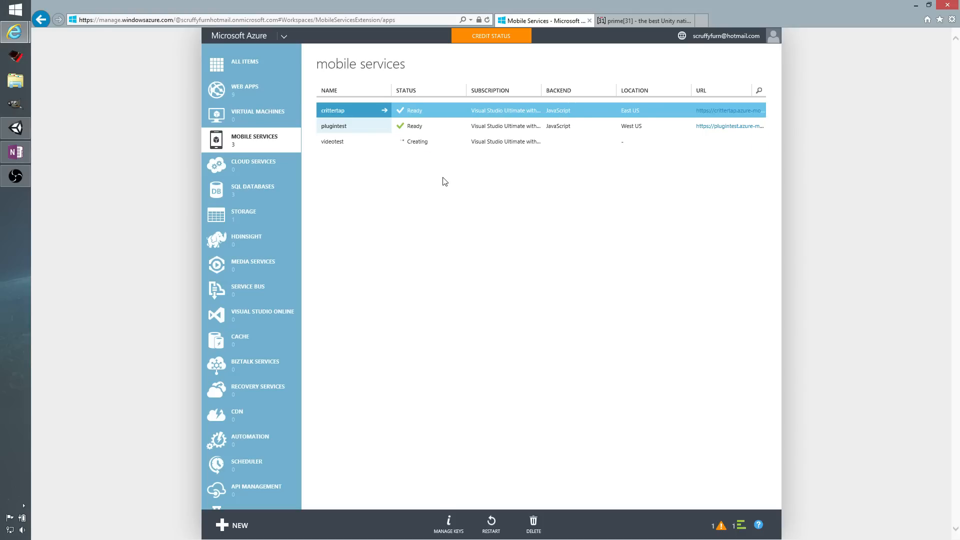
# Open the videotest mobile service, browse its platform options, and show the instructions for creating a new Windows app.
pyautogui.click(358, 148)
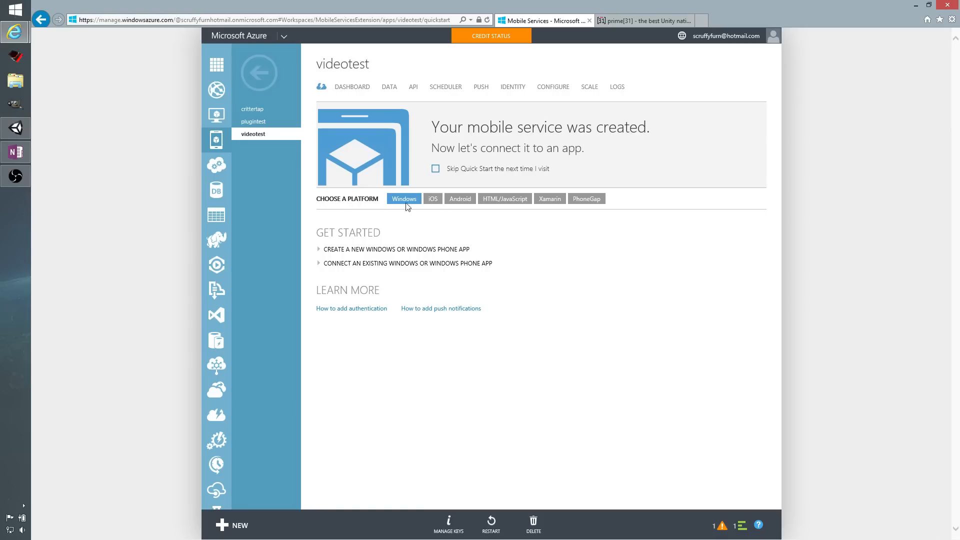
pyautogui.click(432, 199)
pyautogui.click(461, 201)
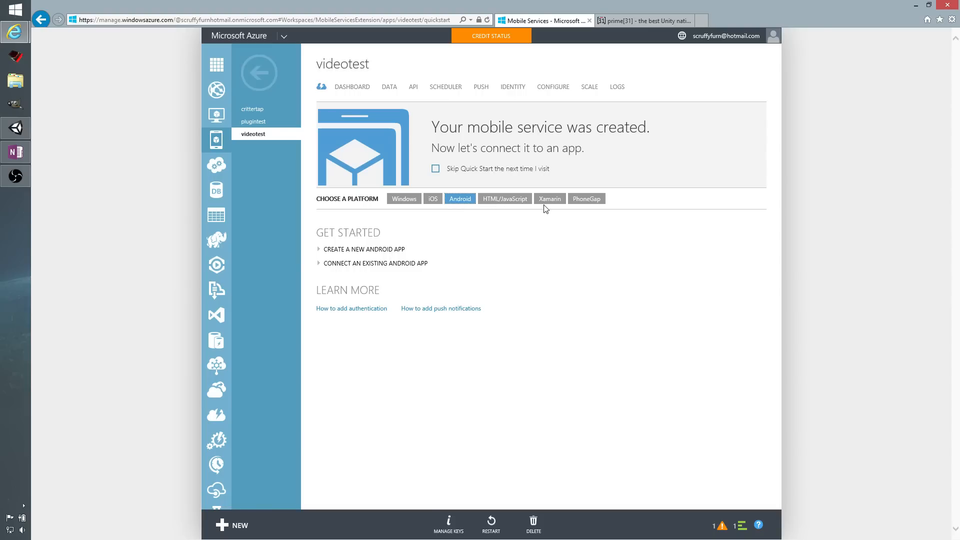
pyautogui.click(411, 202)
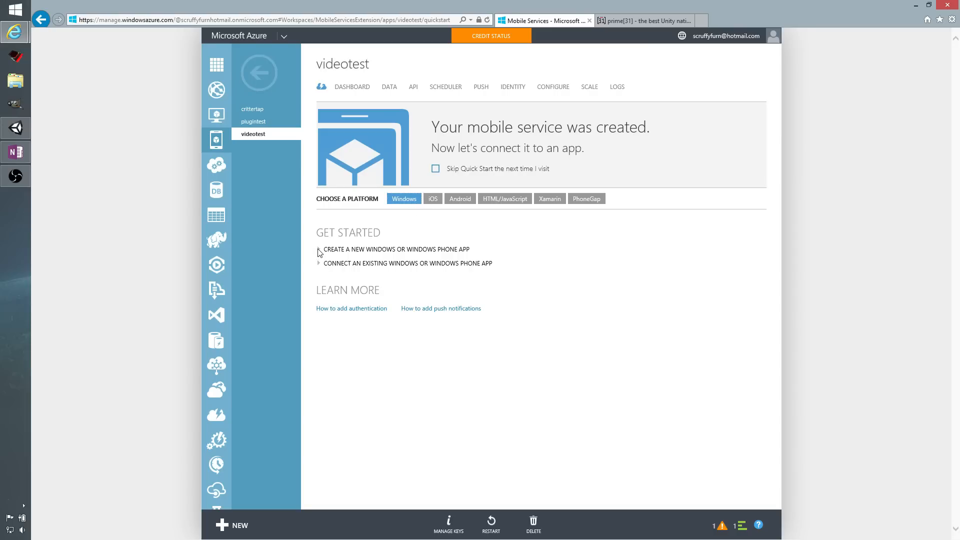
pyautogui.click(320, 250)
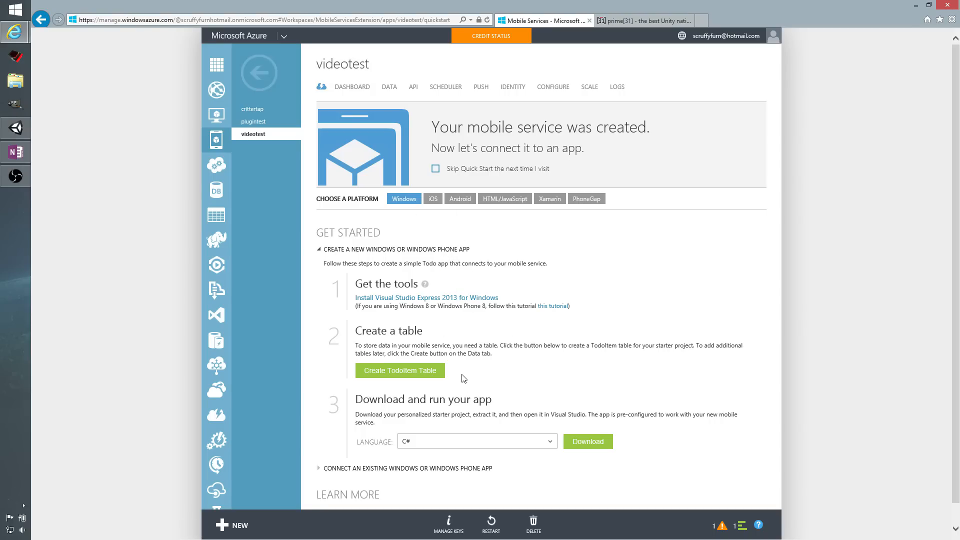
# Examine the getting-started instructions for a new iOS app and for connecting an existing Android app.
pyautogui.click(433, 200)
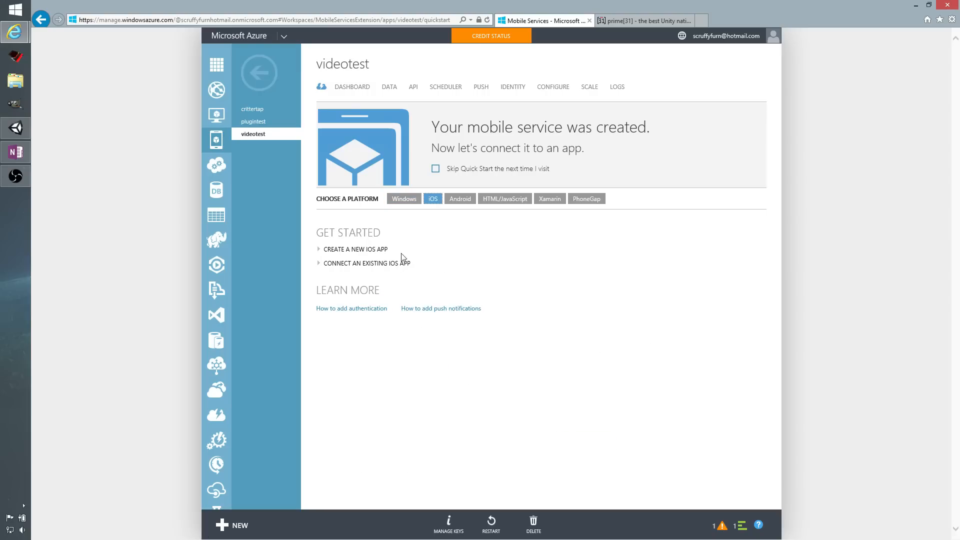
pyautogui.click(350, 249)
pyautogui.moveTo(424, 285)
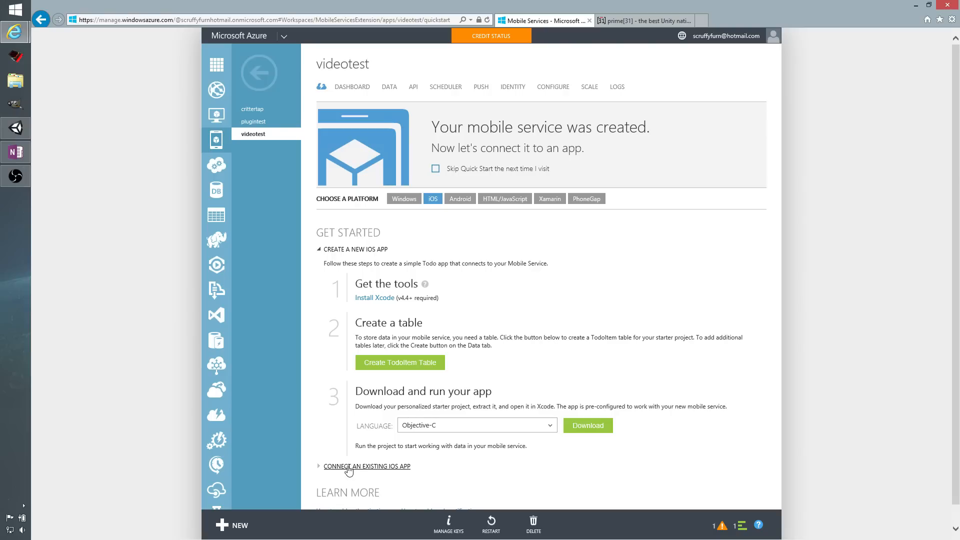
pyautogui.click(460, 201)
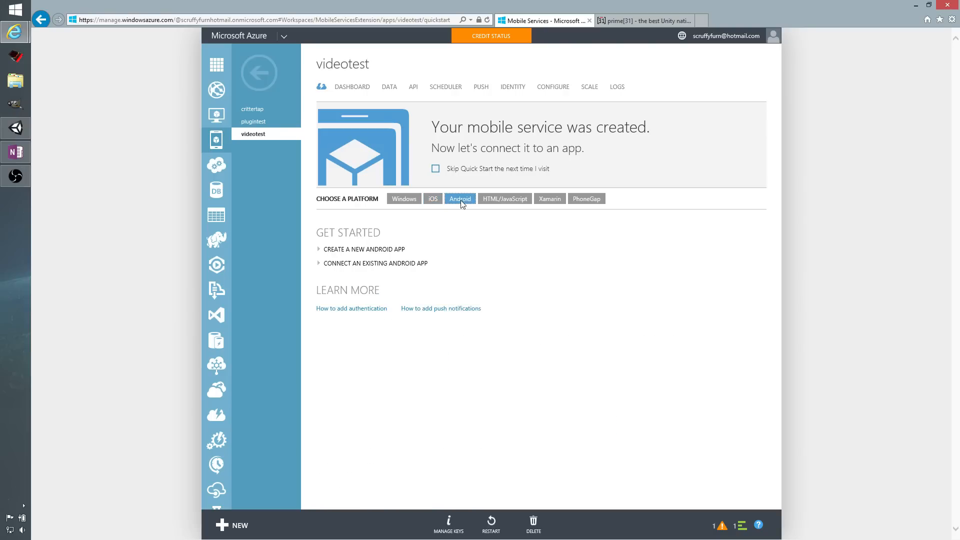
pyautogui.click(367, 264)
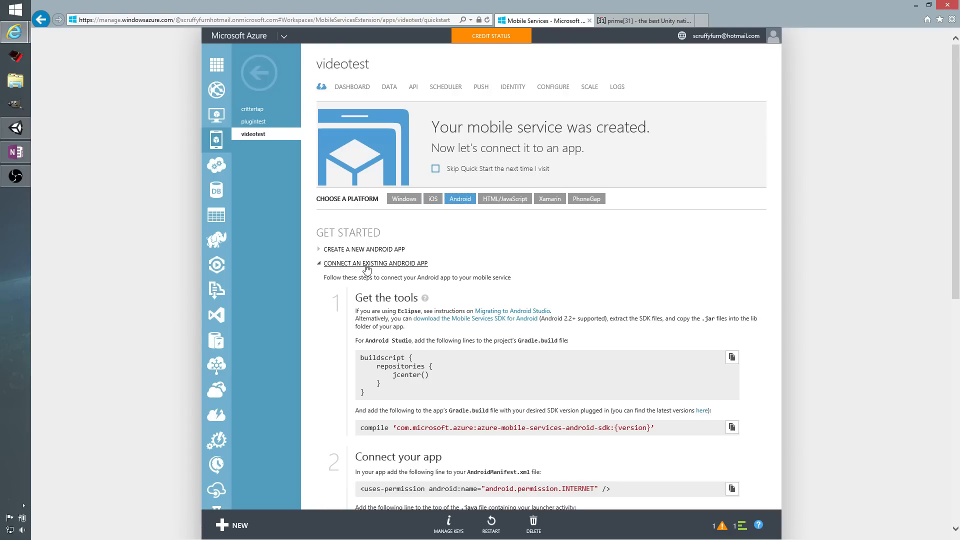
pyautogui.scroll(-3, 430, 325)
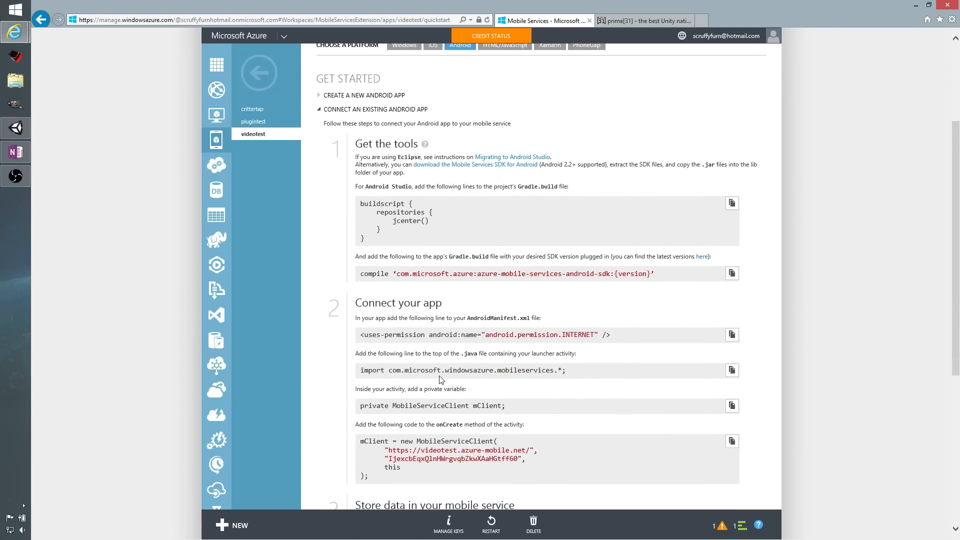
pyautogui.scroll(-3, 409, 305)
pyautogui.scroll(6, 423, 335)
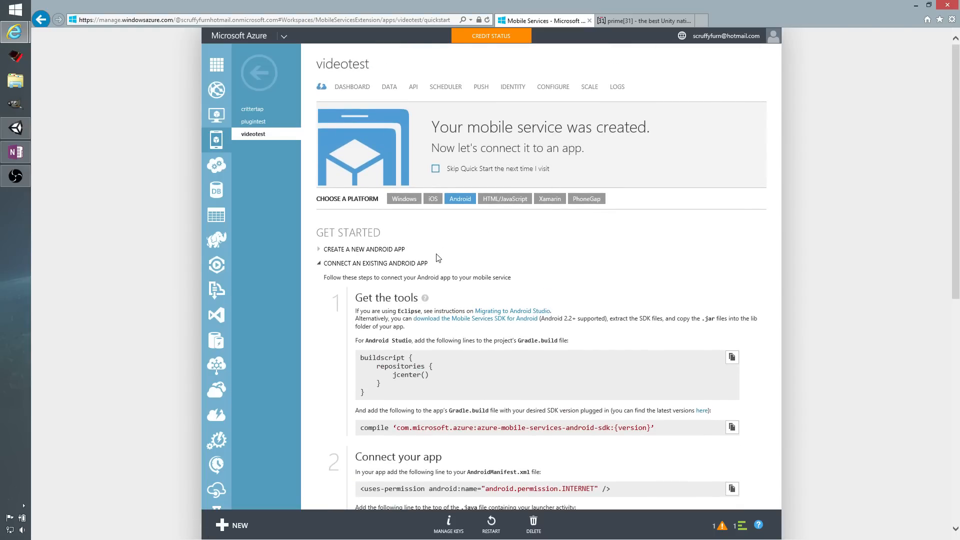
# Create the TodoItem table from the instructions for a new Windows or Windows Phone app.
pyautogui.click(408, 205)
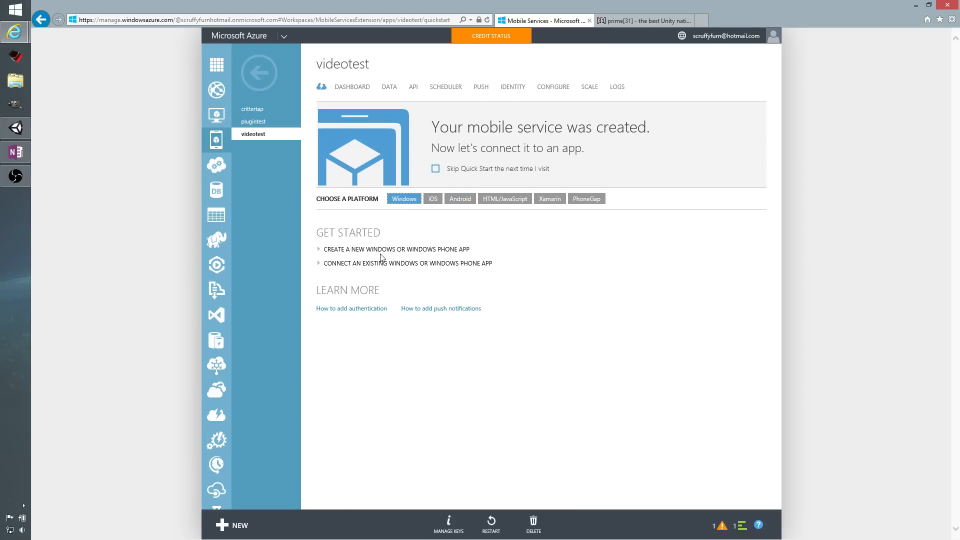
pyautogui.click(355, 251)
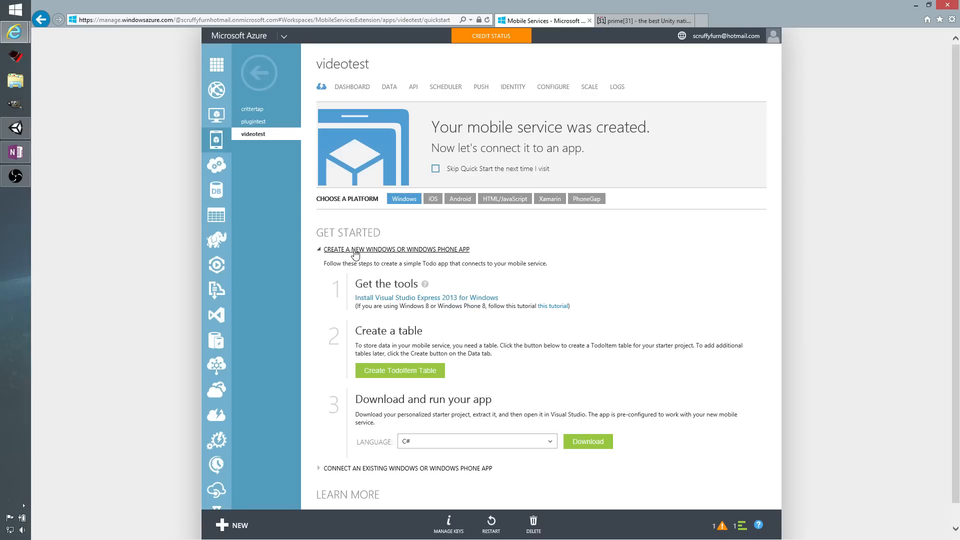
pyautogui.click(387, 374)
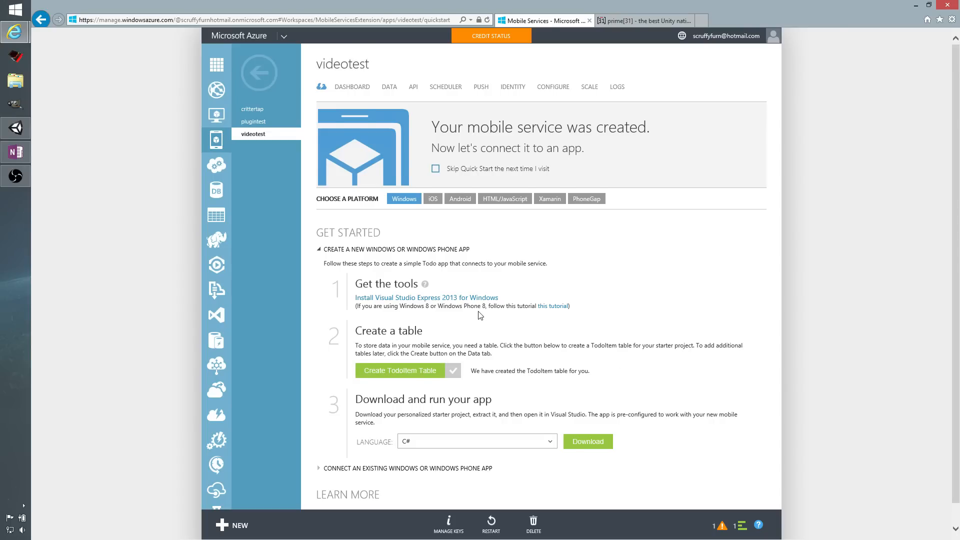
# Show the instructions for connecting an existing Windows app and highlight the service URL and application key in the C# code.
pyautogui.scroll(-1, 480, 315)
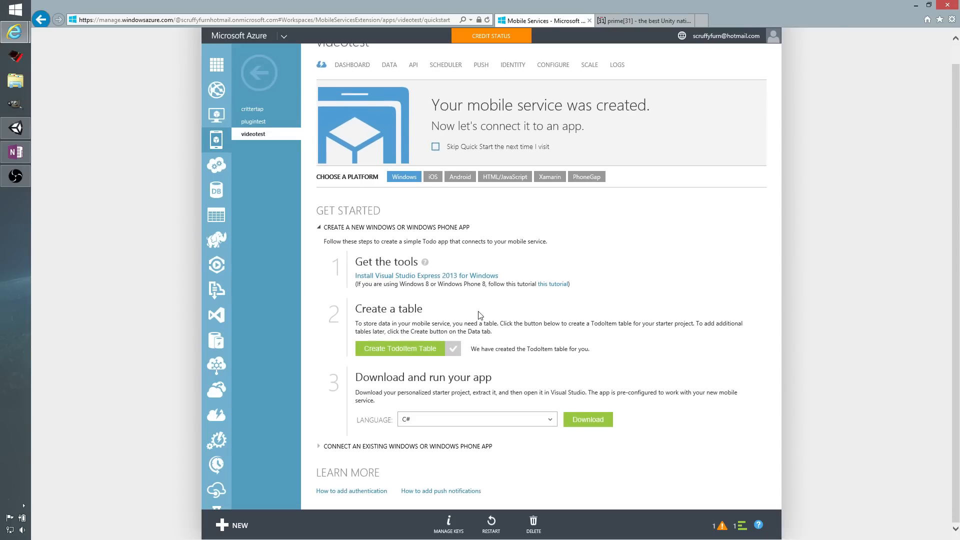
pyautogui.click(352, 447)
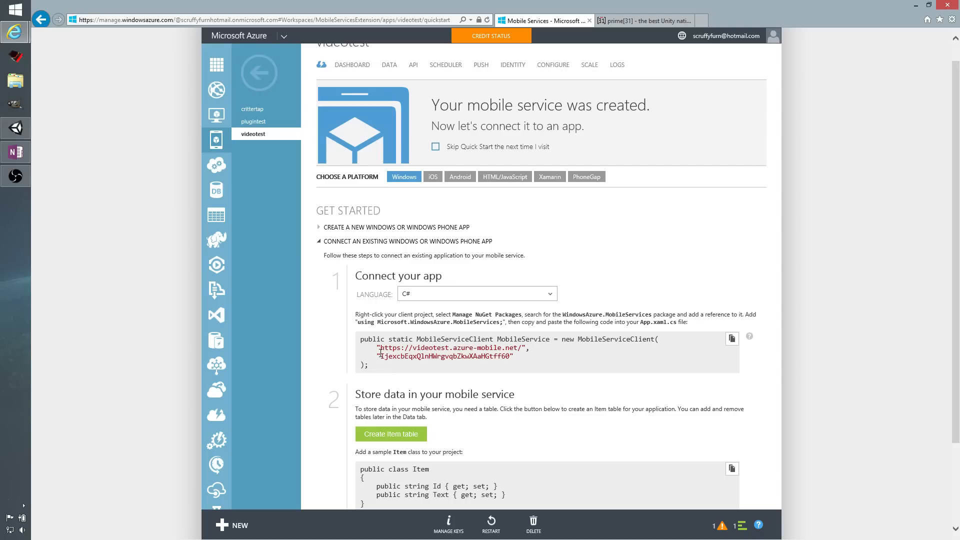
pyautogui.moveTo(378, 349); pyautogui.dragTo(520, 349)
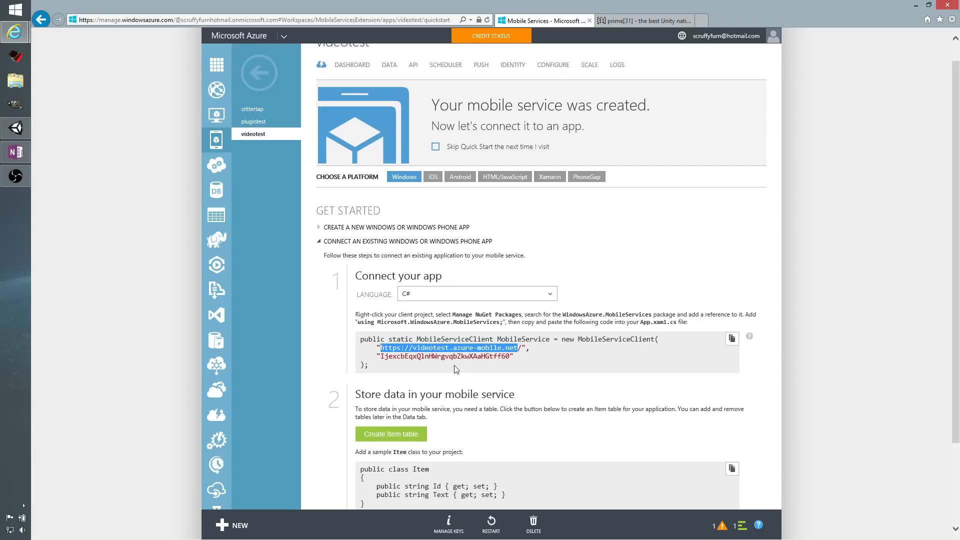
pyautogui.moveTo(381, 356); pyautogui.dragTo(509, 356)
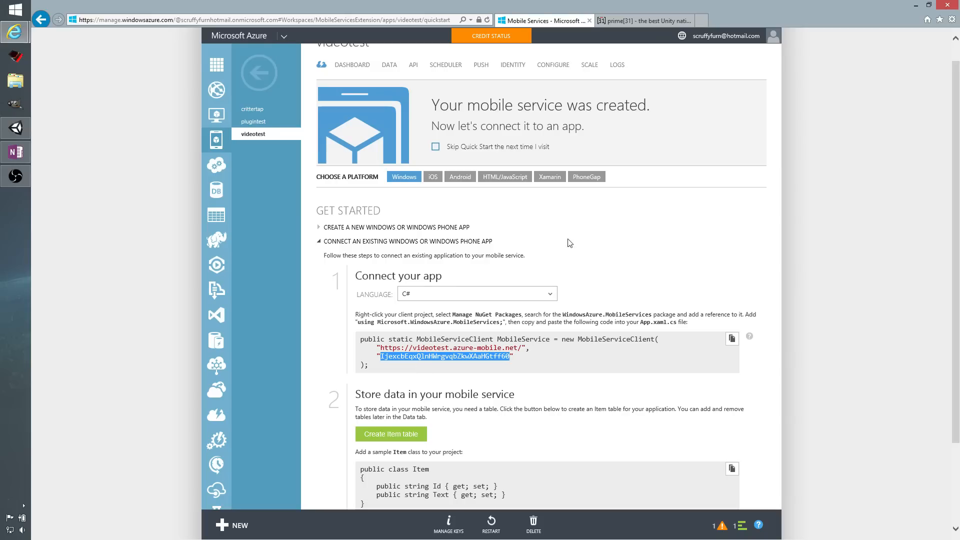
# Review prime31's Windows Store plugins, view the free license form for the Microsoft Azure Plugin, and dismiss it.
pyautogui.click(633, 23)
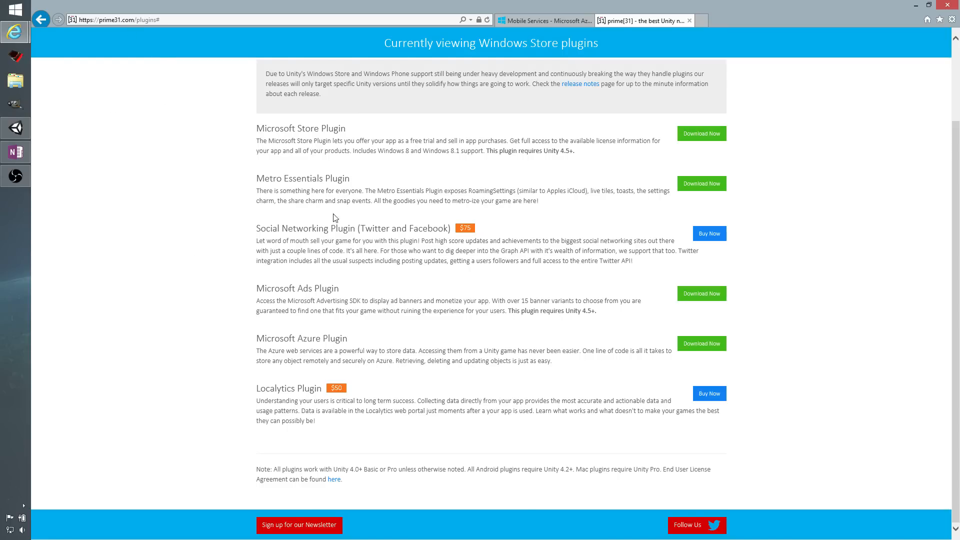
pyautogui.scroll(2, 335, 218)
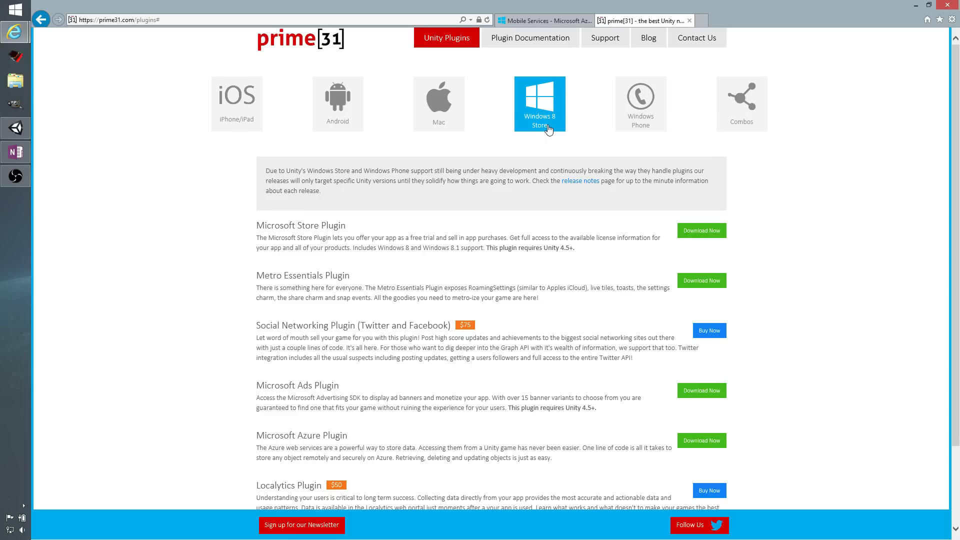
pyautogui.scroll(-2, 548, 129)
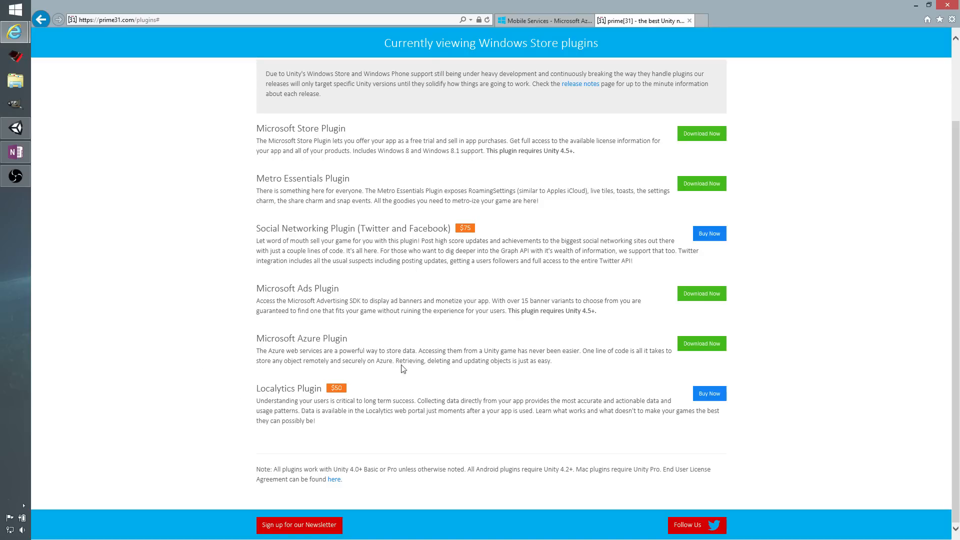
pyautogui.click(692, 347)
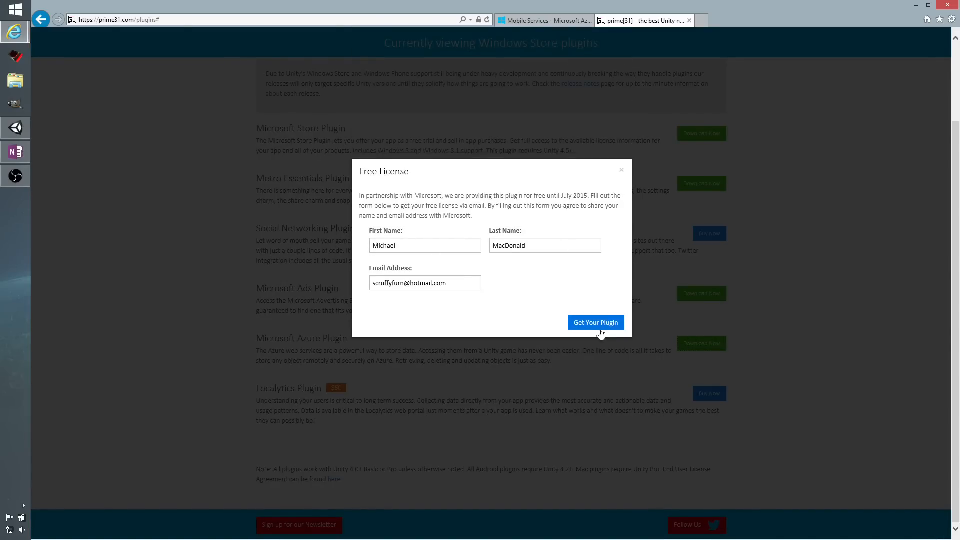
pyautogui.click(624, 173)
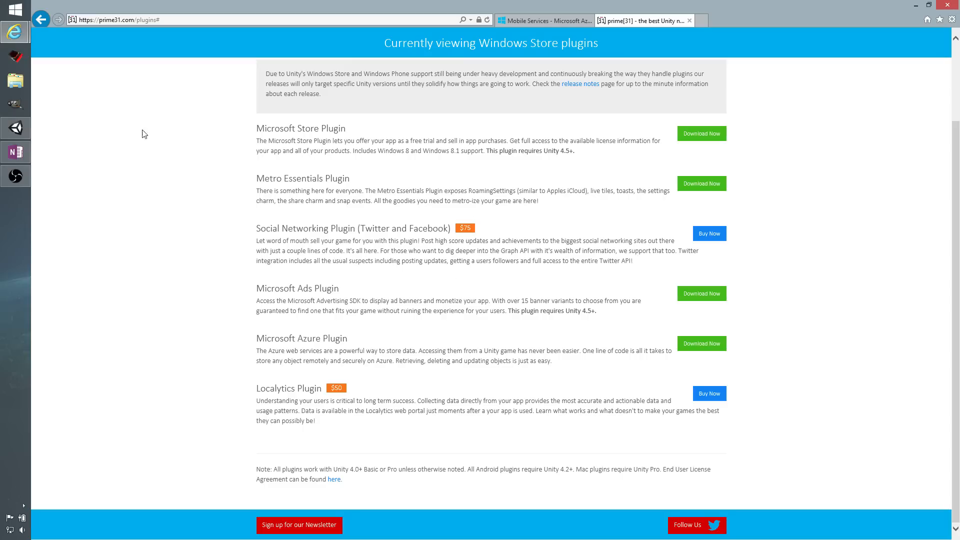
# Switch to Unity and import the custom package MetroAzure_2014-02-25 from the Desktop with all its contents.
pyautogui.click(23, 130)
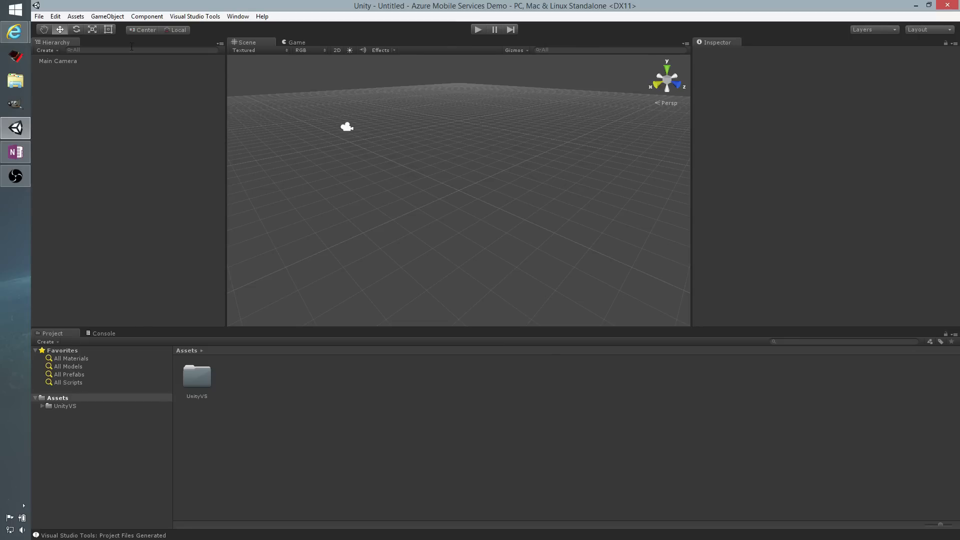
pyautogui.click(76, 17)
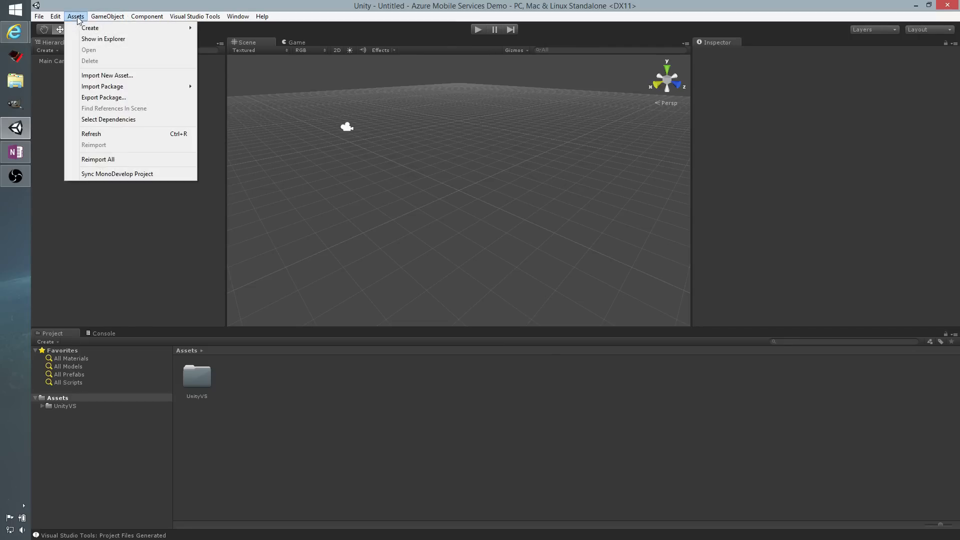
pyautogui.moveTo(102, 91)
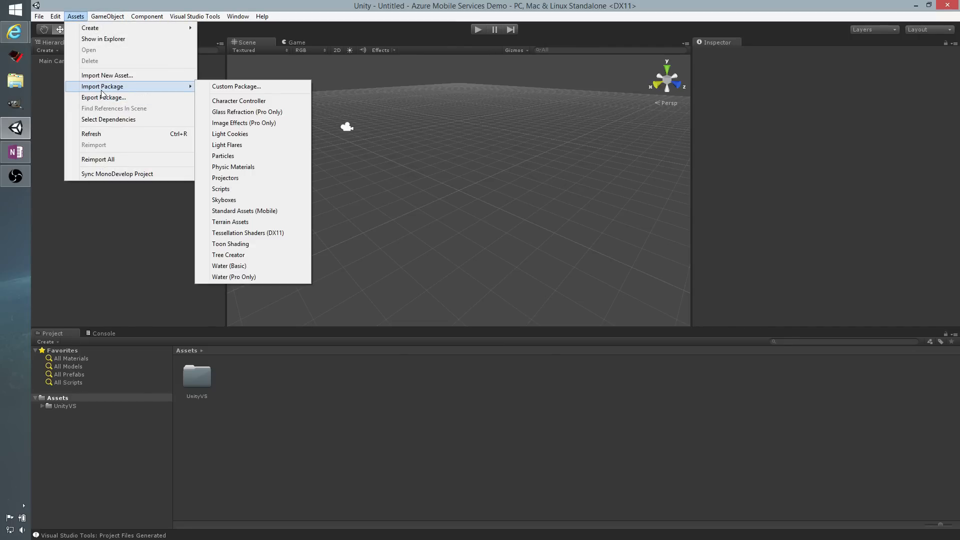
pyautogui.click(219, 87)
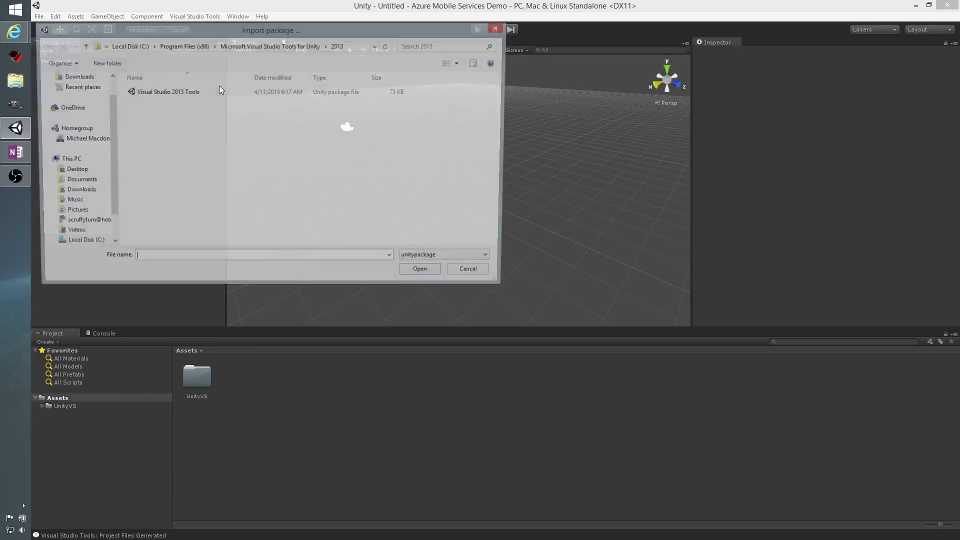
pyautogui.click(72, 160)
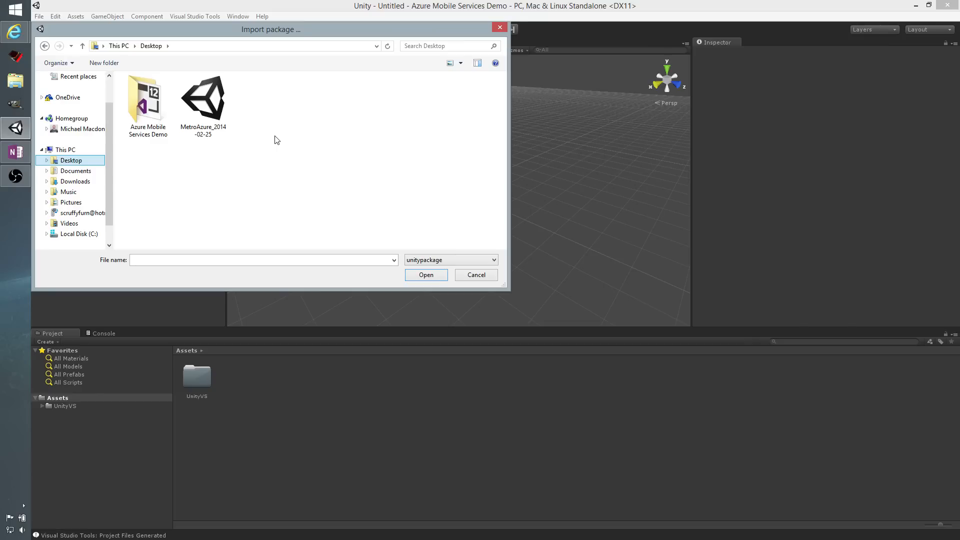
pyautogui.click(211, 102)
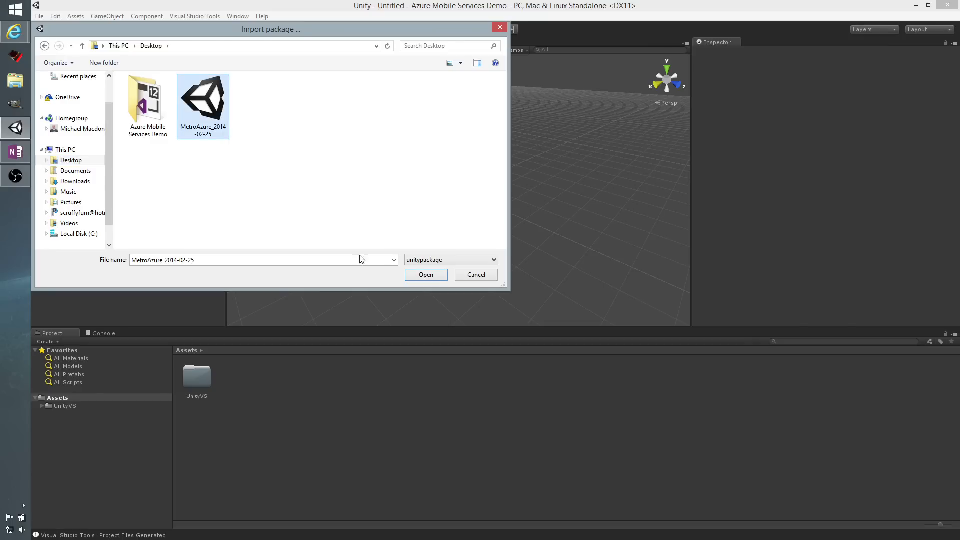
pyautogui.click(417, 275)
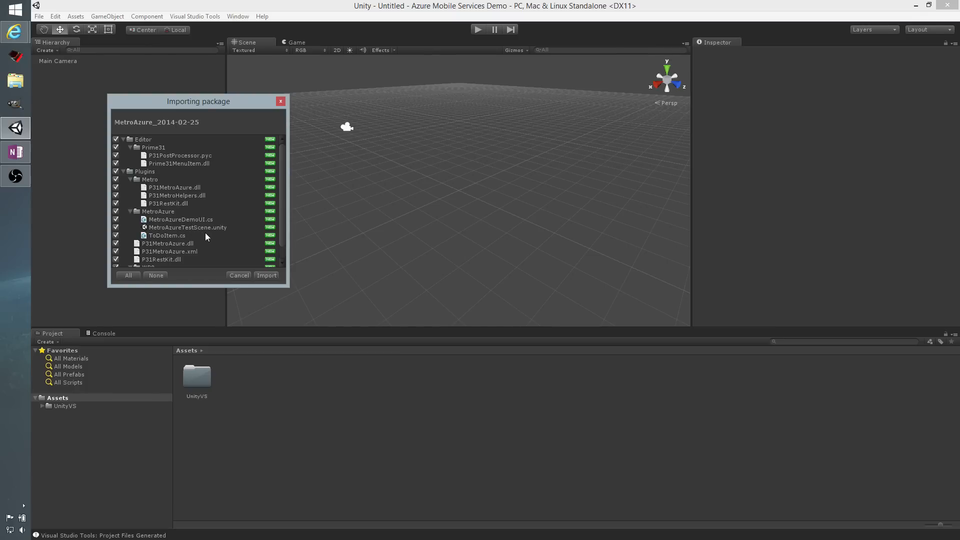
pyautogui.click(271, 277)
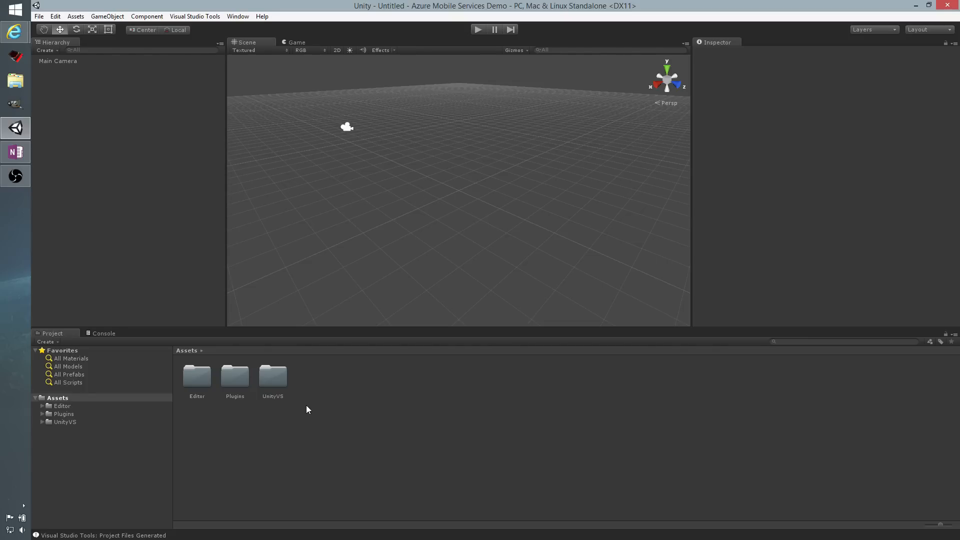
# Open the MetroAzureTestScene scene from the MetroAzure folder inside the project's Plugins folder.
pyautogui.doubleClick(238, 381)
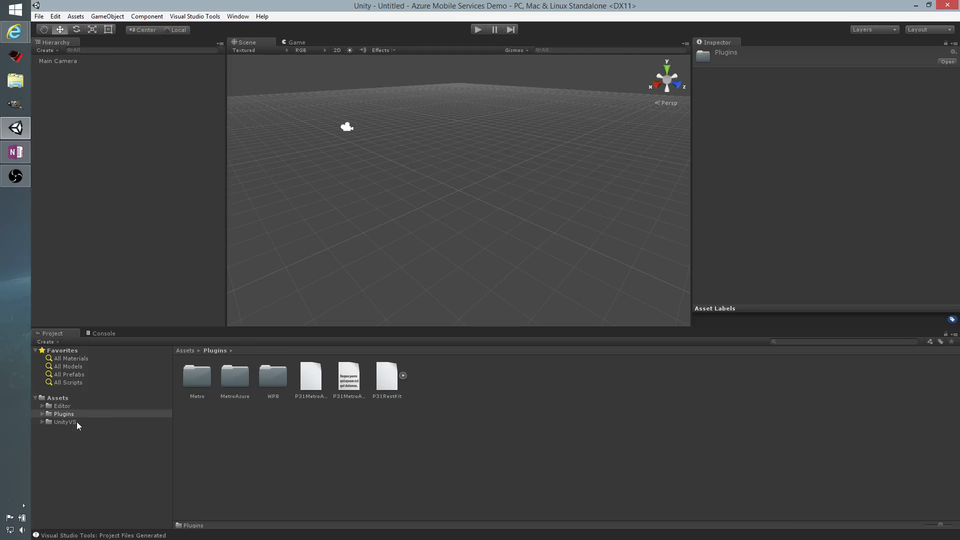
pyautogui.click(43, 414)
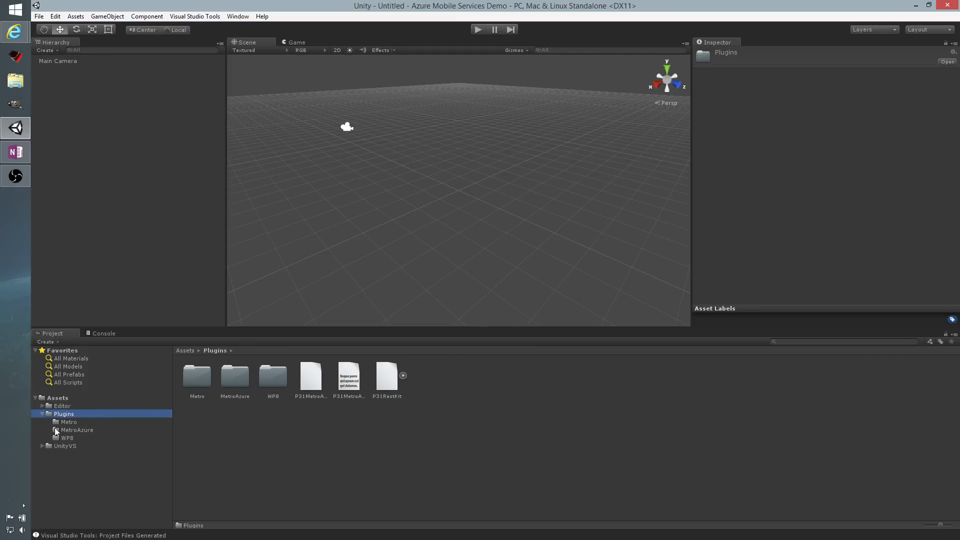
pyautogui.click(66, 430)
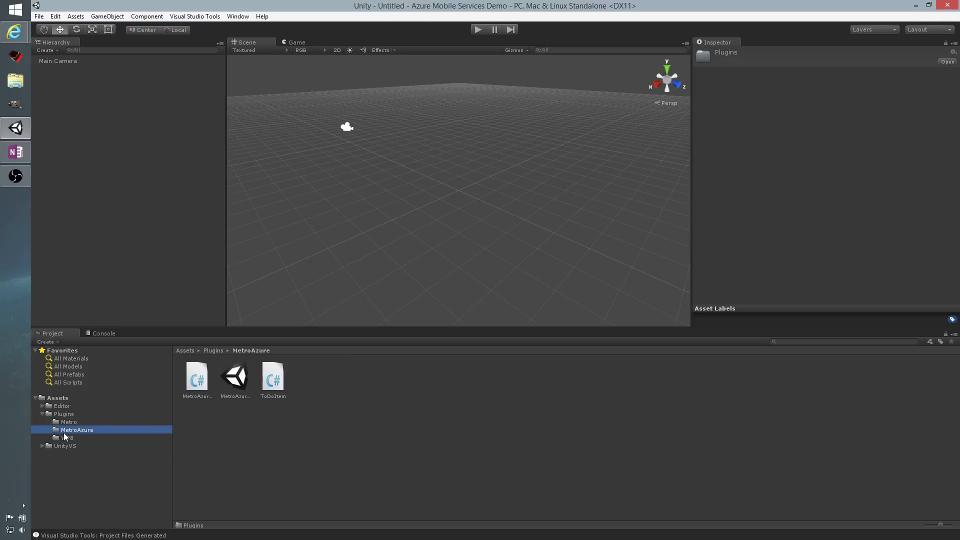
pyautogui.click(237, 379)
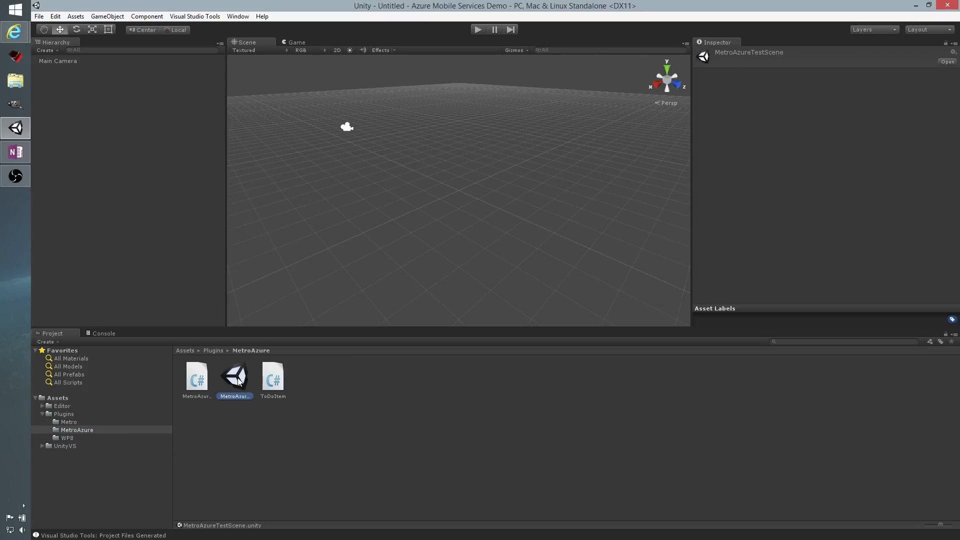
pyautogui.doubleClick(237, 380)
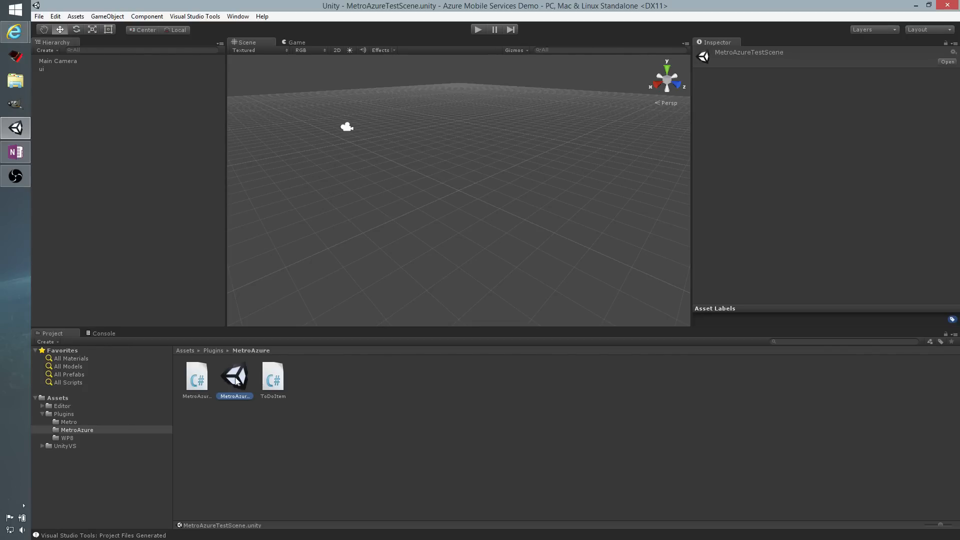
# Inspect the ui object's script component and open the MetroAzureDemoUI script in Visual Studio.
pyautogui.click(42, 70)
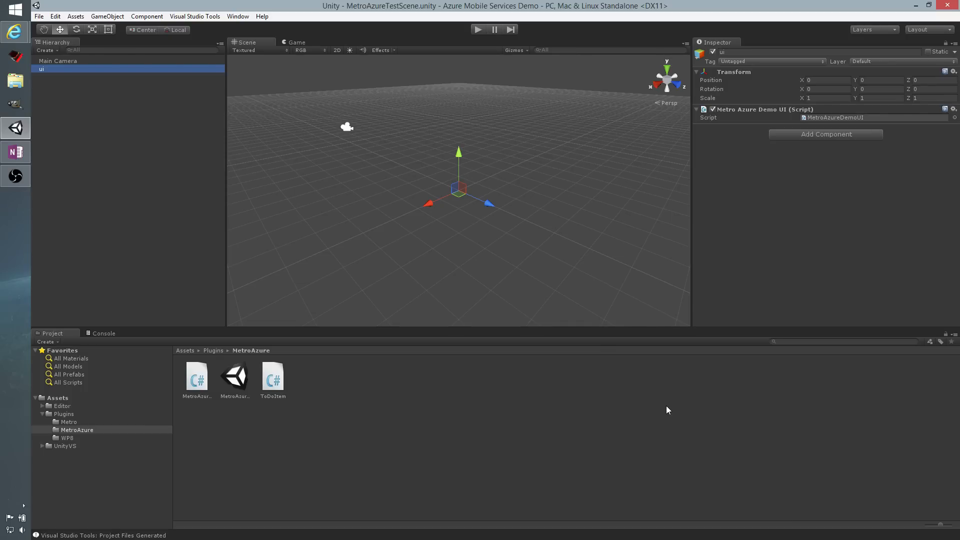
pyautogui.click(200, 395)
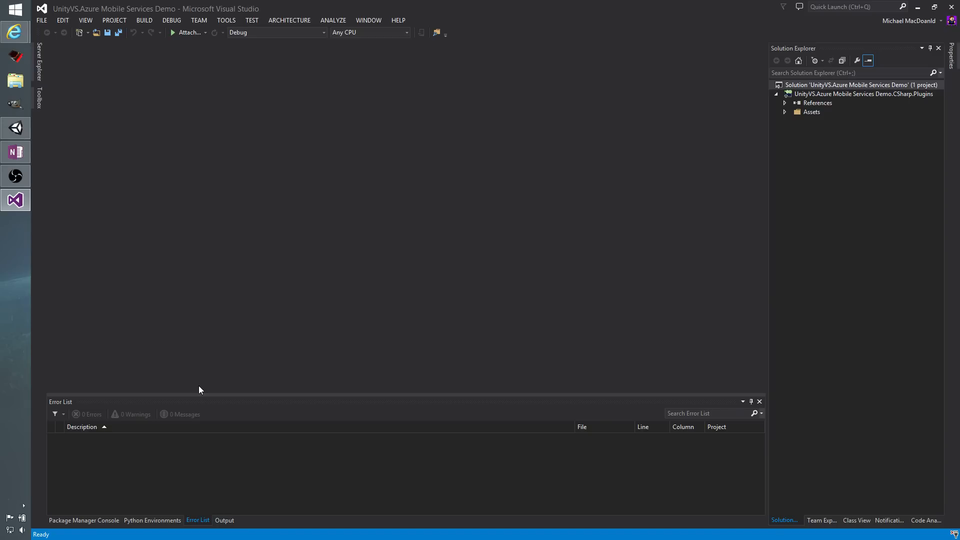
pyautogui.click(785, 112)
pyautogui.click(830, 139)
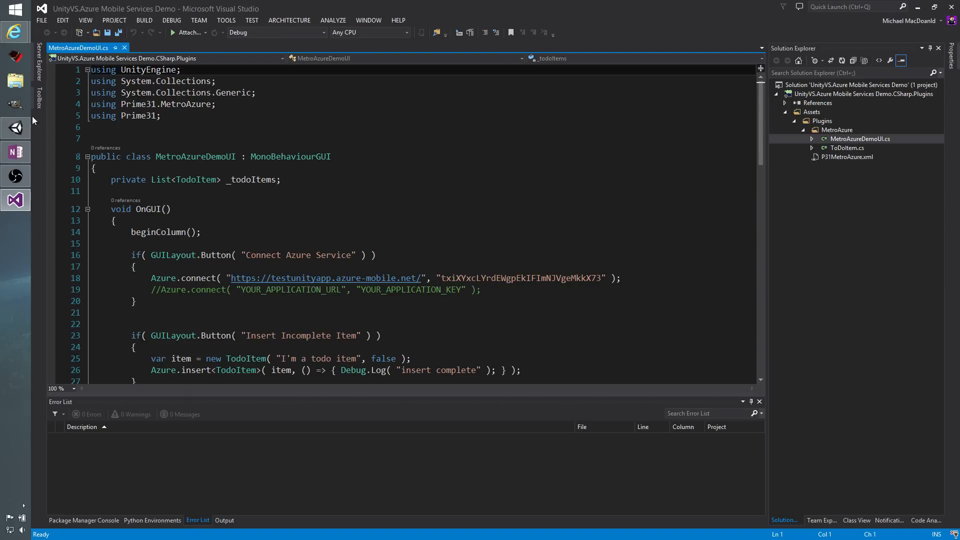
pyautogui.moveTo(15, 31)
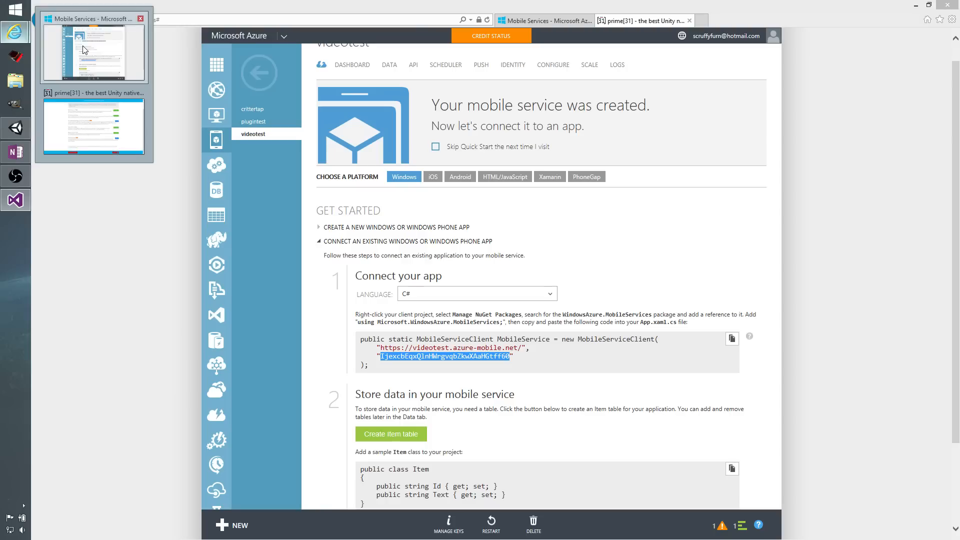
pyautogui.click(85, 50)
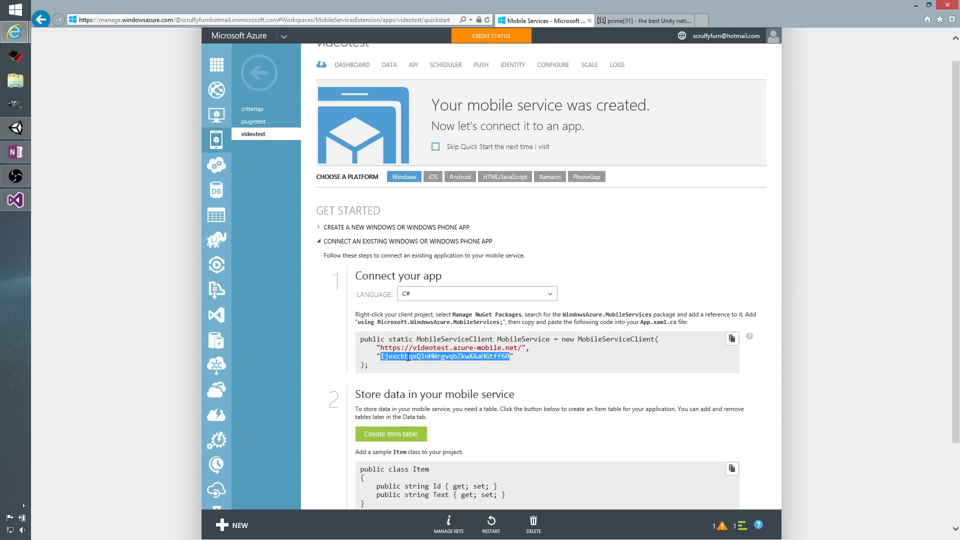
pyautogui.moveTo(381, 347); pyautogui.dragTo(523, 348)
pyautogui.rightClick(514, 350)
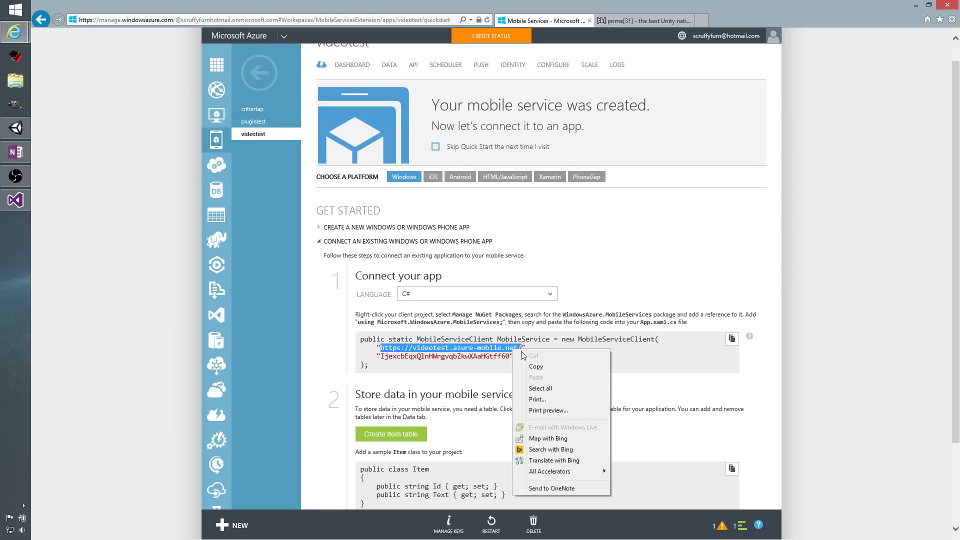
pyautogui.click(536, 367)
pyautogui.click(18, 200)
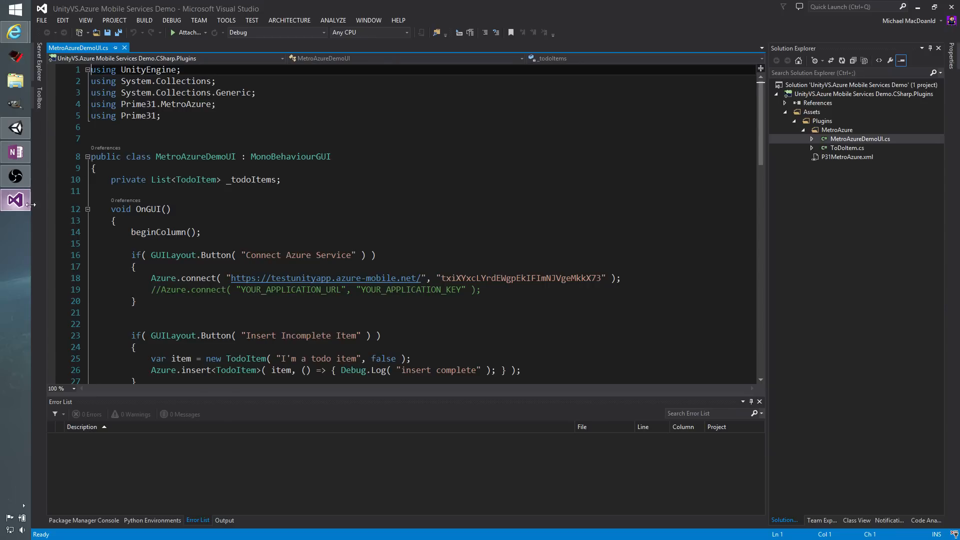
pyautogui.moveTo(422, 278); pyautogui.dragTo(233, 277)
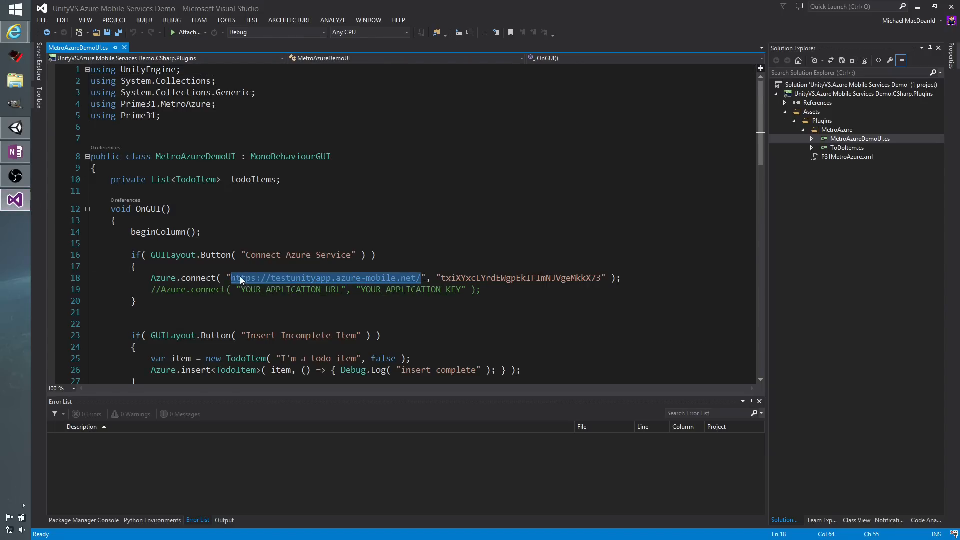
pyautogui.hotkey('ctrl', 'v')
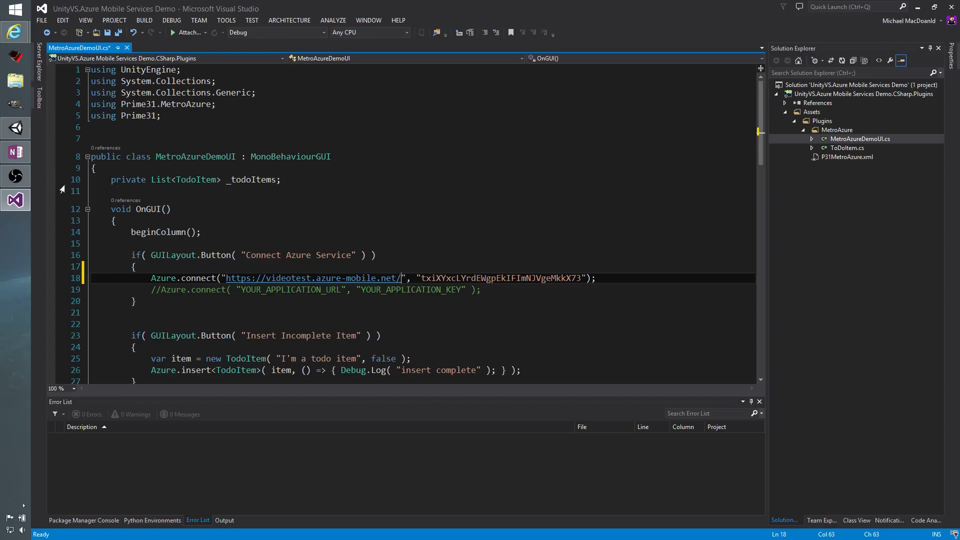
# Copy the application key from the Azure portal, paste it over the existing key in the Azure.connect call, and save the script.
pyautogui.click(17, 202)
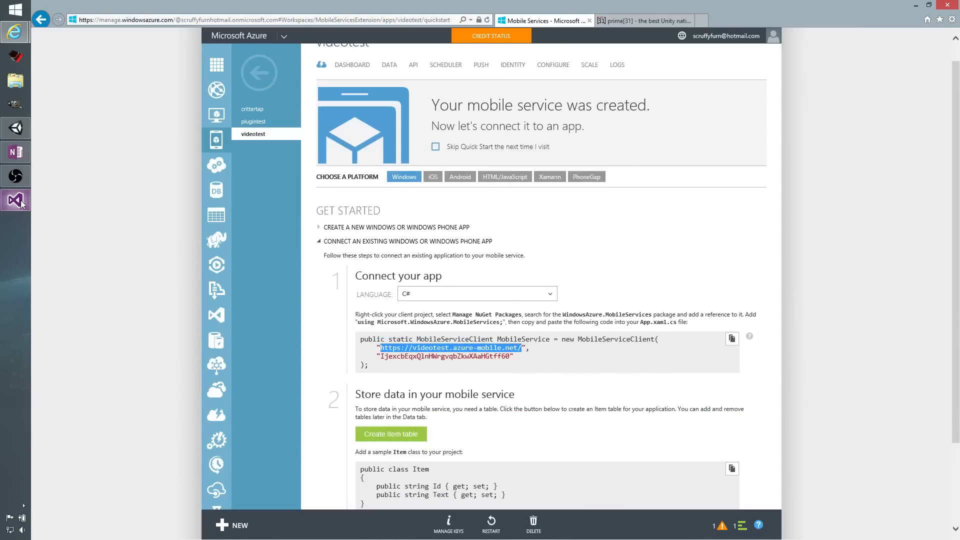
pyautogui.doubleClick(430, 357)
pyautogui.rightClick(450, 358)
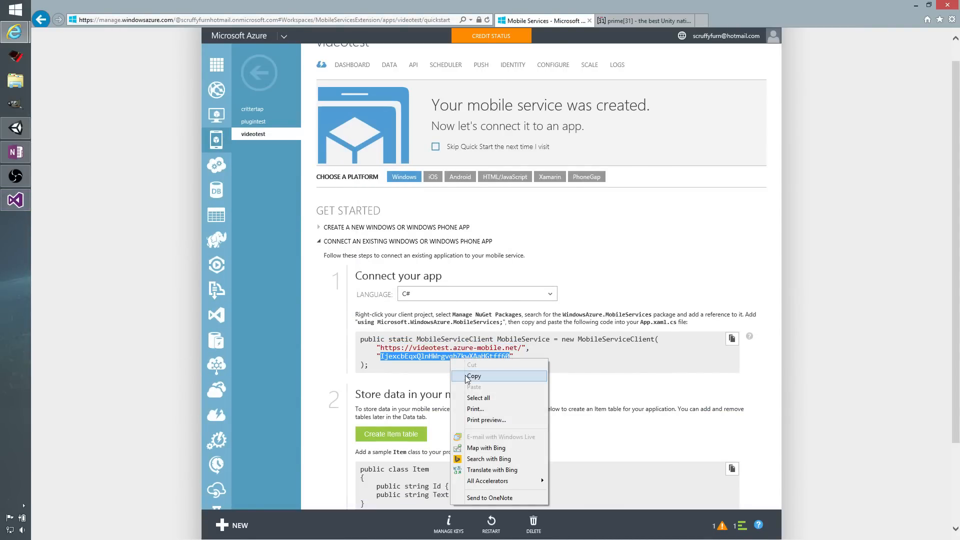
pyautogui.click(465, 372)
pyautogui.click(16, 200)
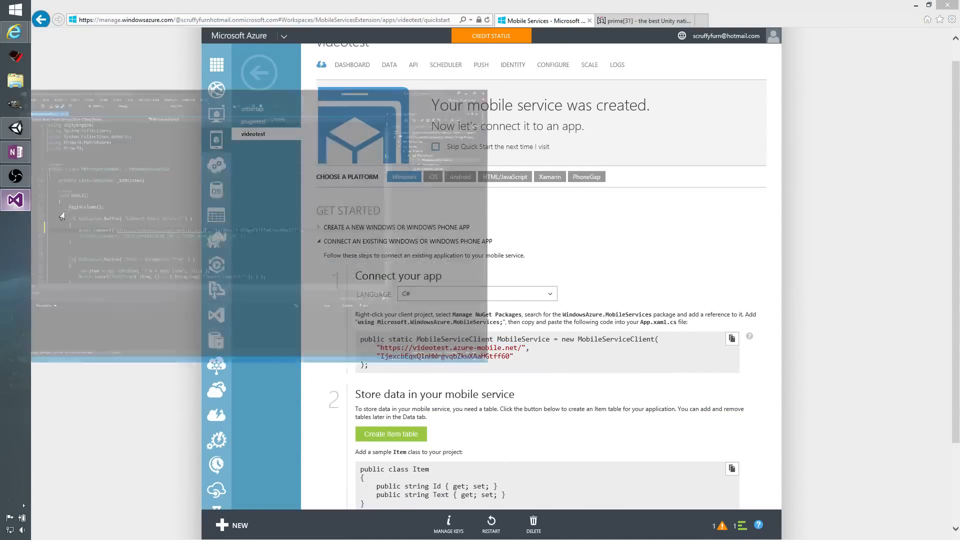
pyautogui.moveTo(581, 278); pyautogui.dragTo(422, 278)
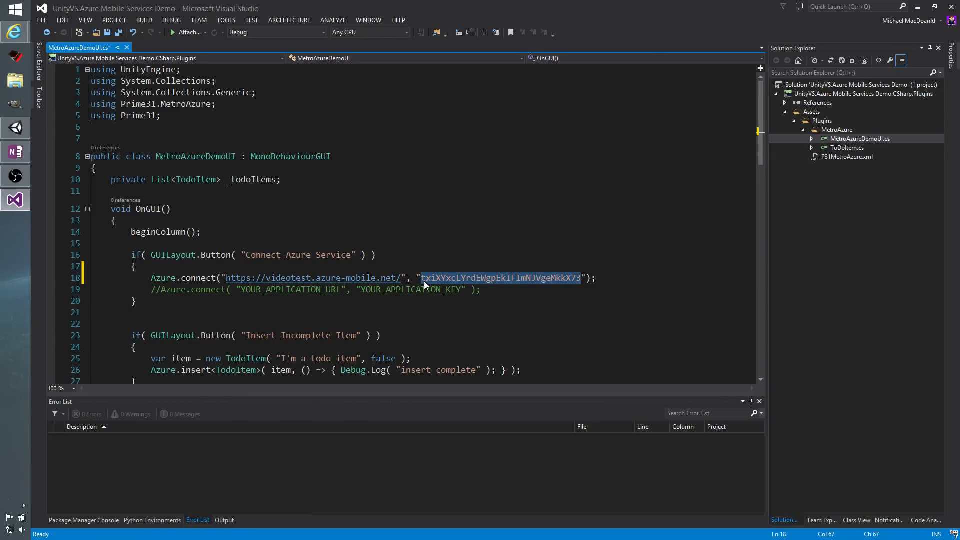
pyautogui.hotkey('ctrl', 'v')
pyautogui.hotkey('ctrl', 's')
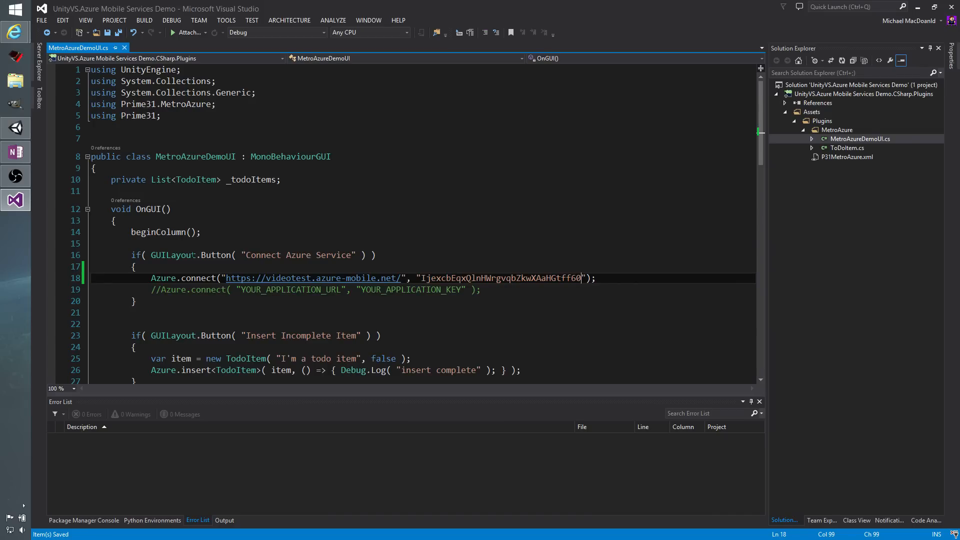
# Switch to Unity, select the MetroAzureTestScene asset and open the project's build settings.
pyautogui.click(16, 134)
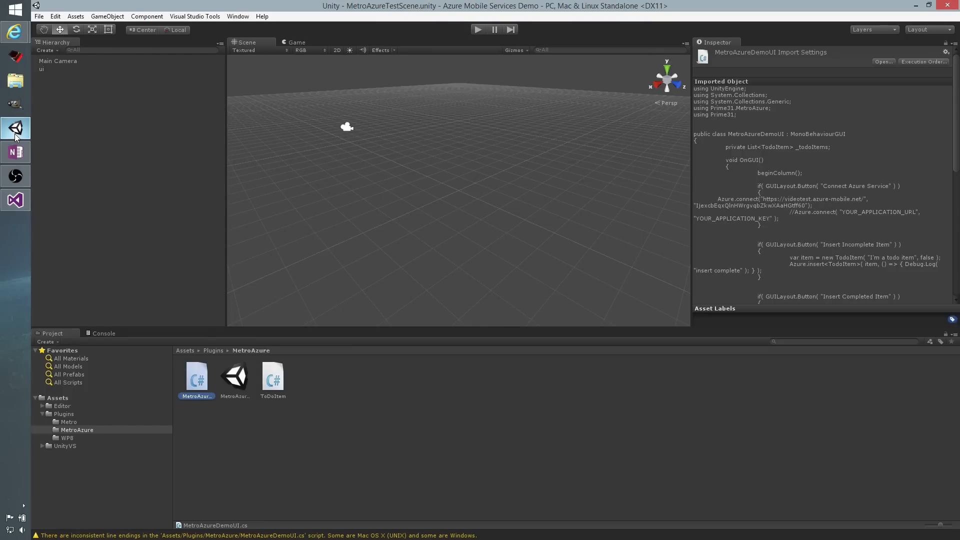
pyautogui.click(369, 407)
pyautogui.click(236, 390)
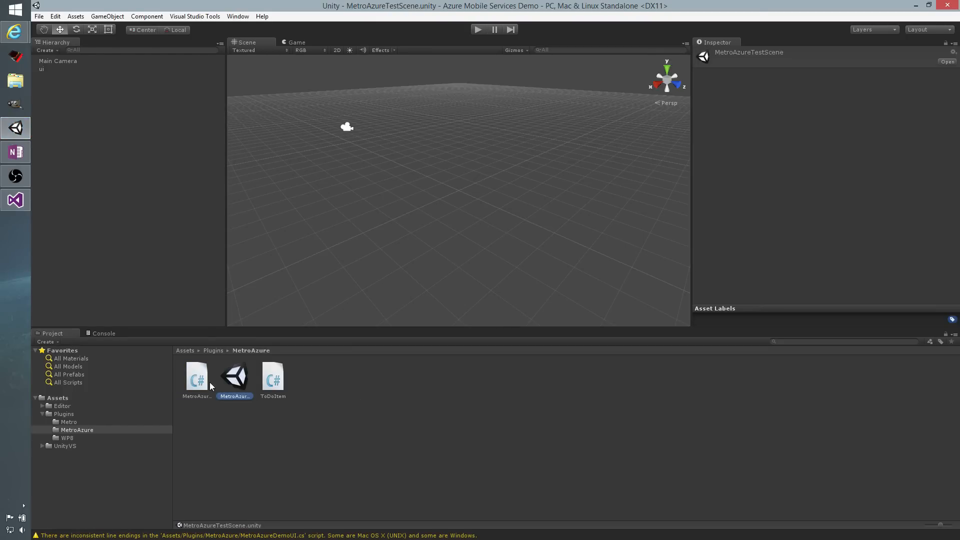
pyautogui.click(197, 385)
pyautogui.click(231, 388)
pyautogui.click(39, 16)
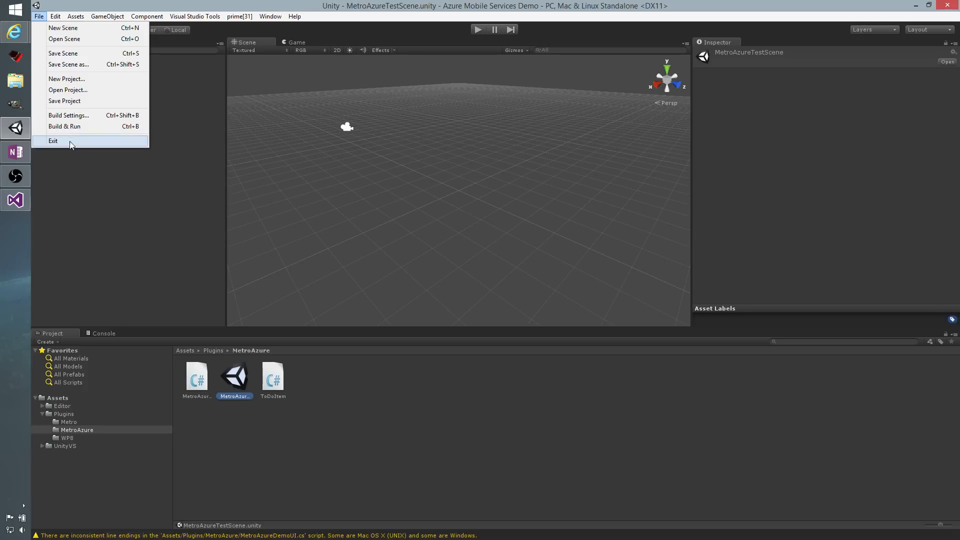
pyautogui.click(71, 118)
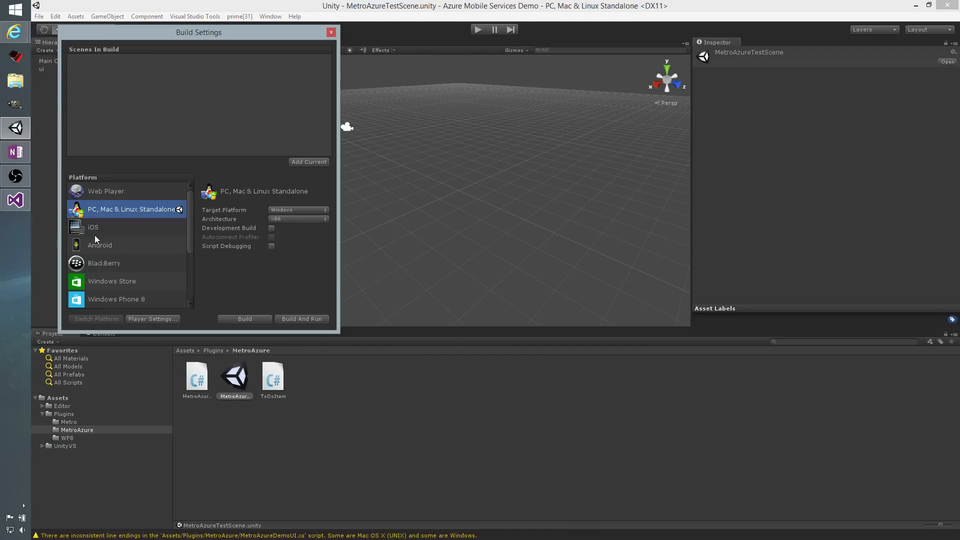
# Switch the build platform to Windows Store with SDK 8.1 and add the current scene to the build.
pyautogui.click(117, 285)
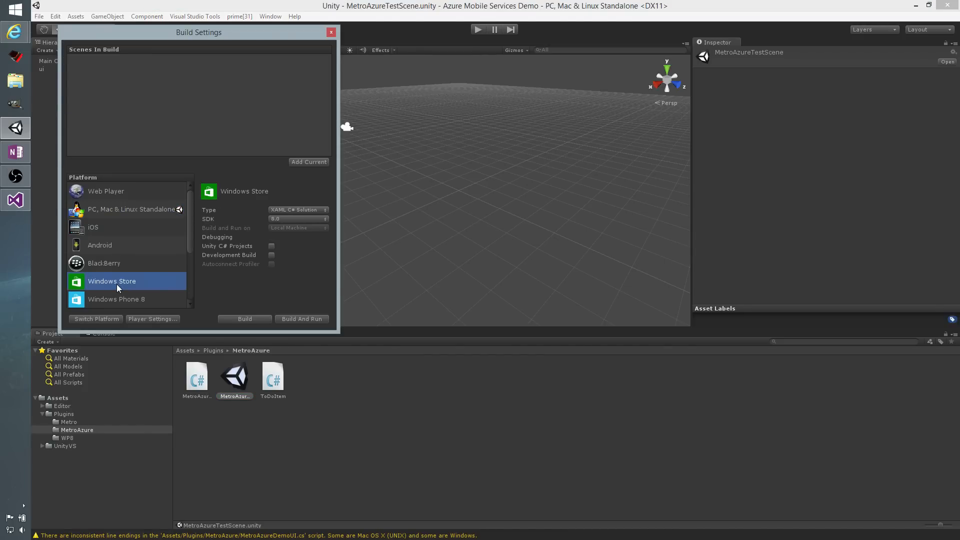
pyautogui.click(318, 218)
pyautogui.click(307, 239)
pyautogui.click(113, 320)
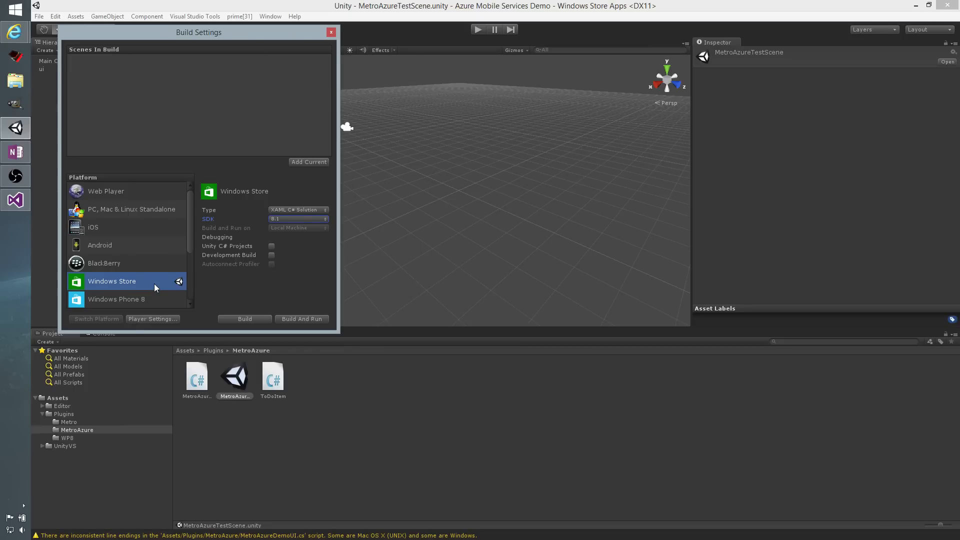
pyautogui.click(298, 161)
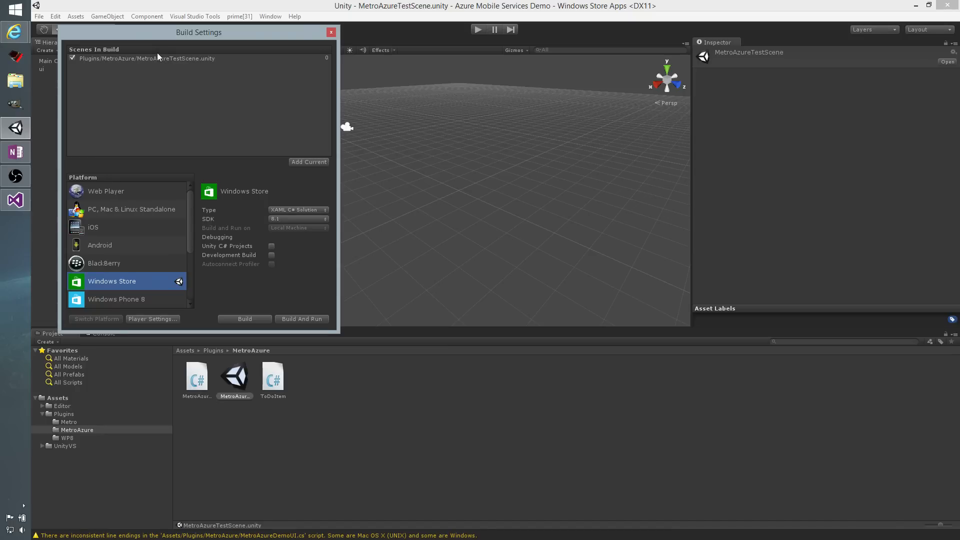
# In the Windows Store player settings, set the size of the Unprocessed Plugins list to 1.
pyautogui.click(157, 320)
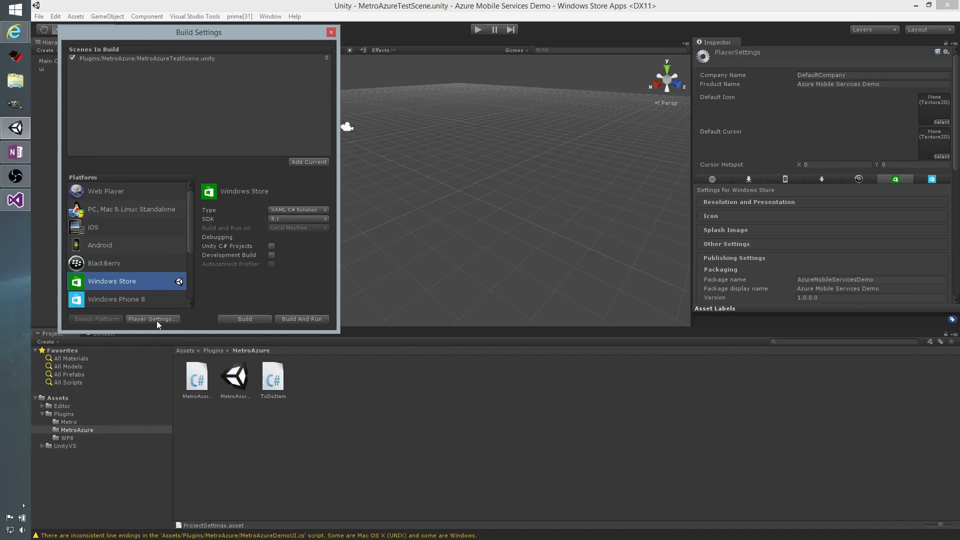
pyautogui.scroll(-10, 761, 255)
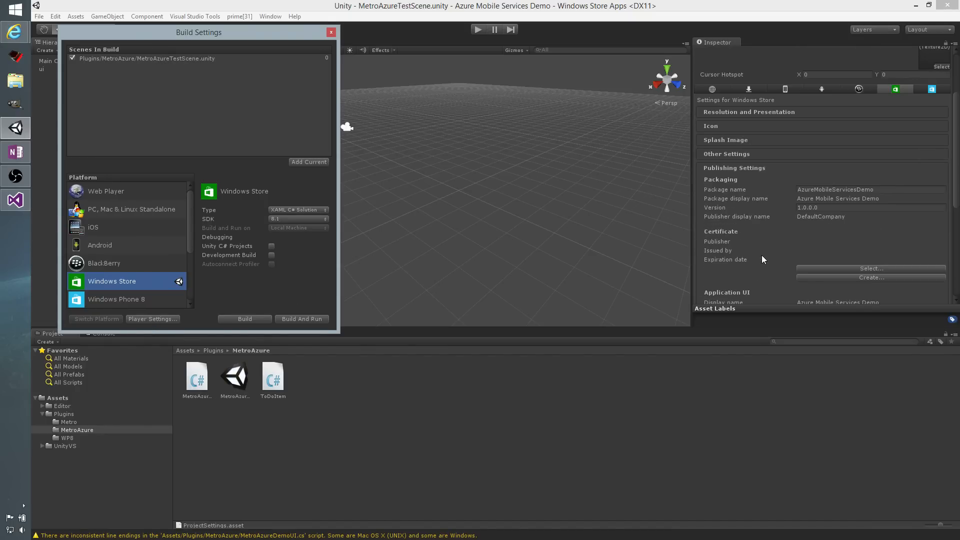
pyautogui.scroll(-3, 763, 257)
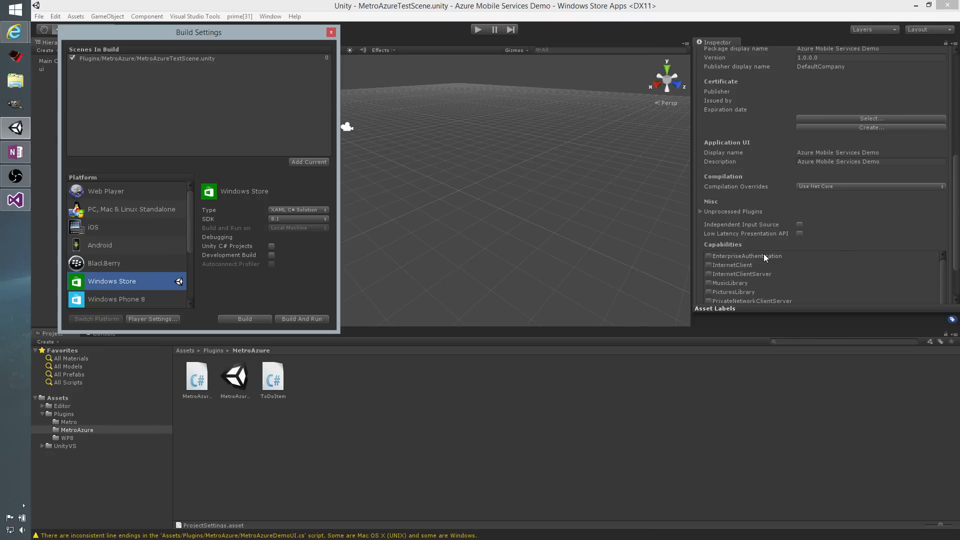
pyautogui.click(700, 212)
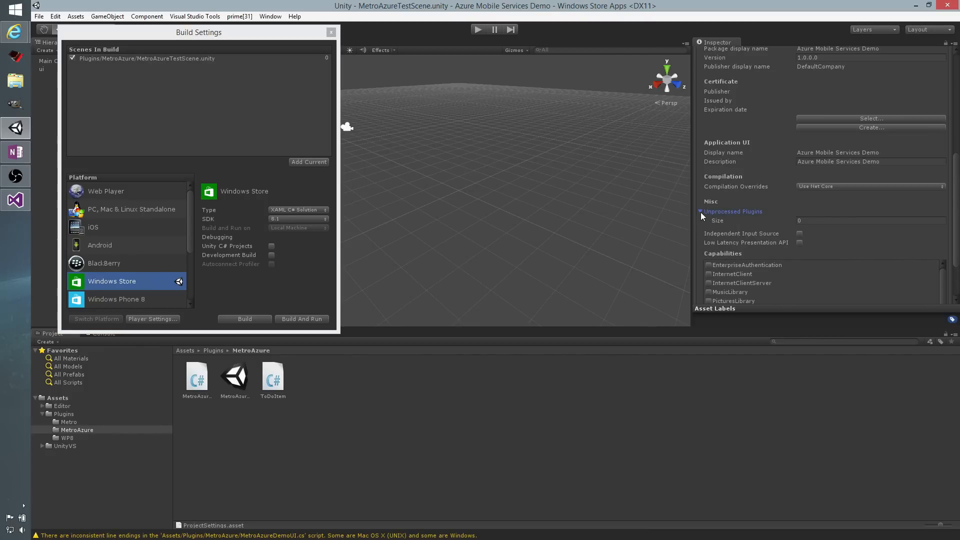
pyautogui.click(809, 221)
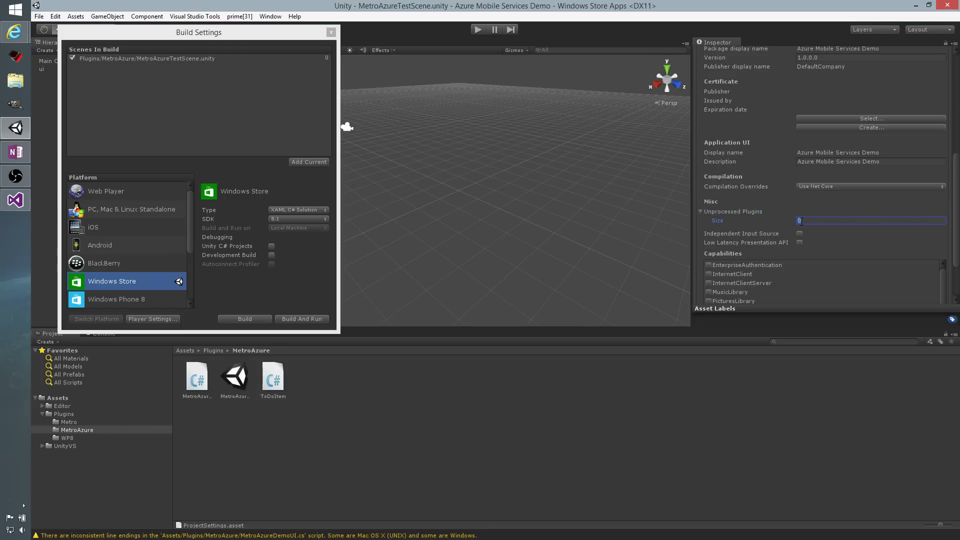
pyautogui.write('1')
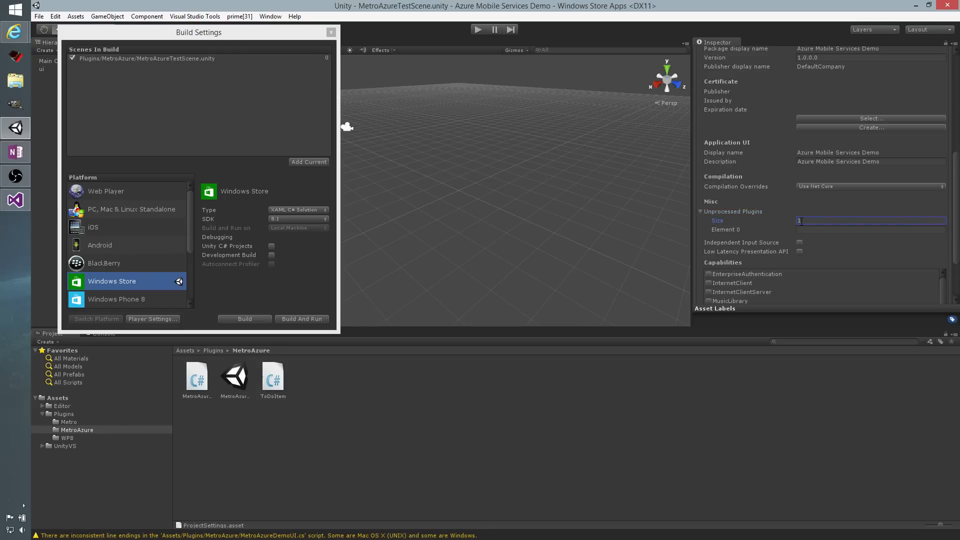
# Set Element 0 of Unprocessed Plugins to P31MetroAzure.dll and enable Independent Input Source.
pyautogui.click(811, 231)
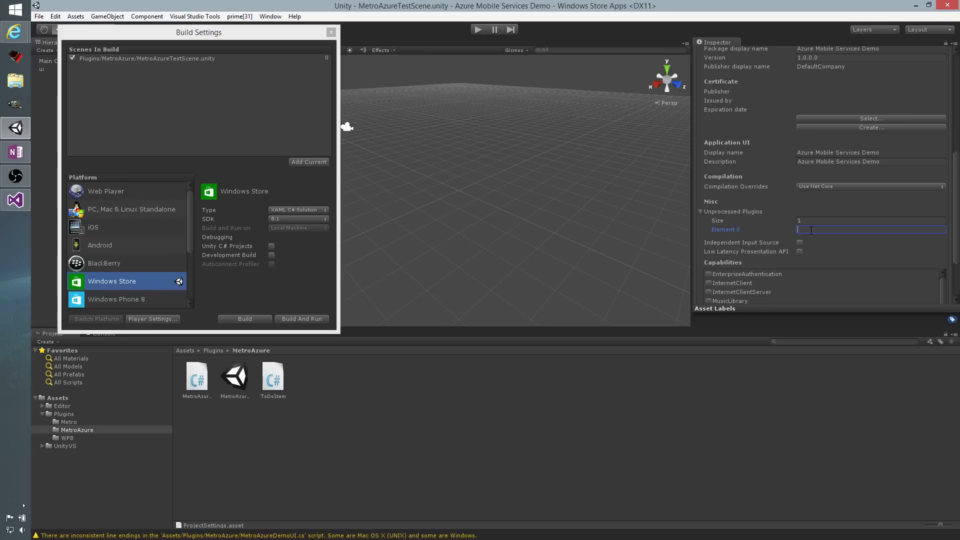
pyautogui.write('p')
pyautogui.press('BackSpace')
pyautogui.write('P31')
pyautogui.write('MetroAzure.dll')
pyautogui.press('Return')
pyautogui.click(800, 242)
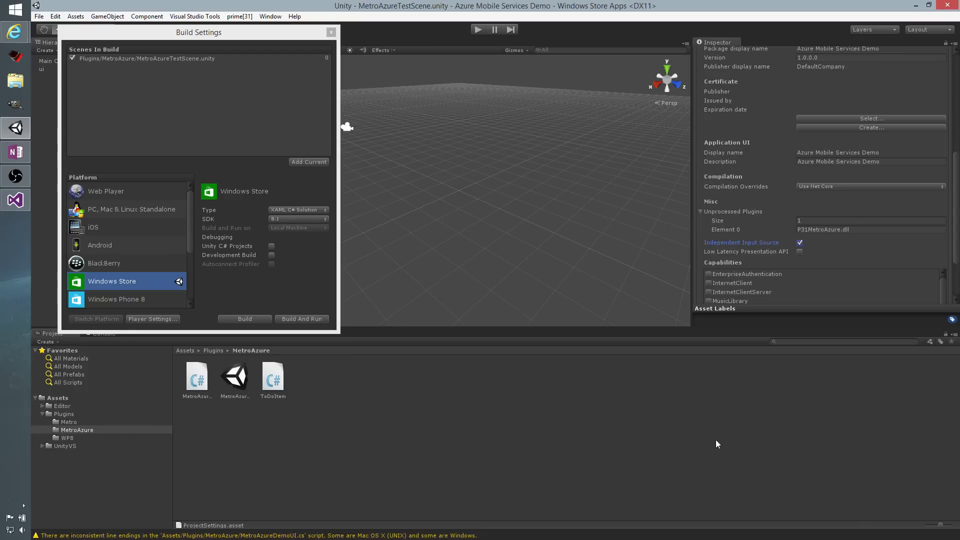
# Build the Windows Store project into a new folder named Build inside the Azure Mobile Services Demo folder.
pyautogui.click(271, 289)
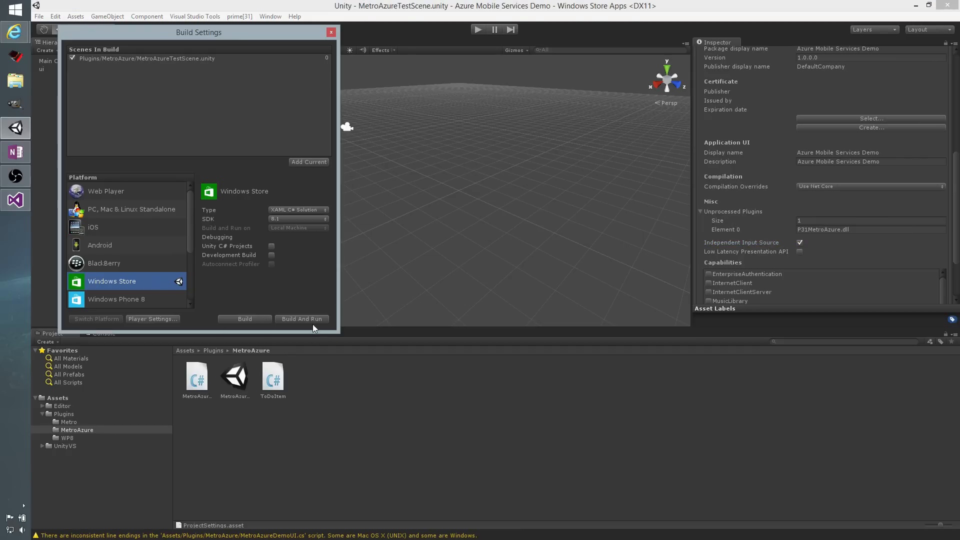
pyautogui.click(256, 320)
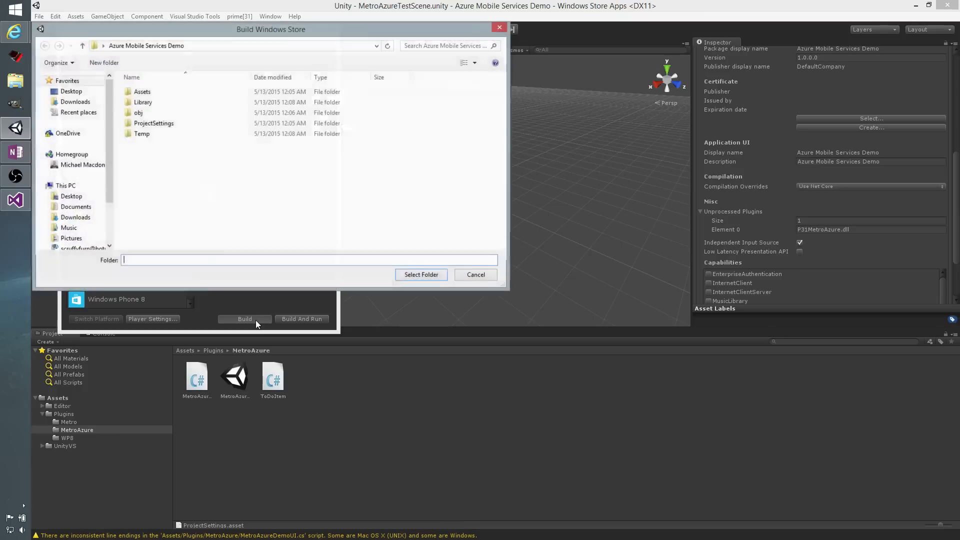
pyautogui.rightClick(167, 182)
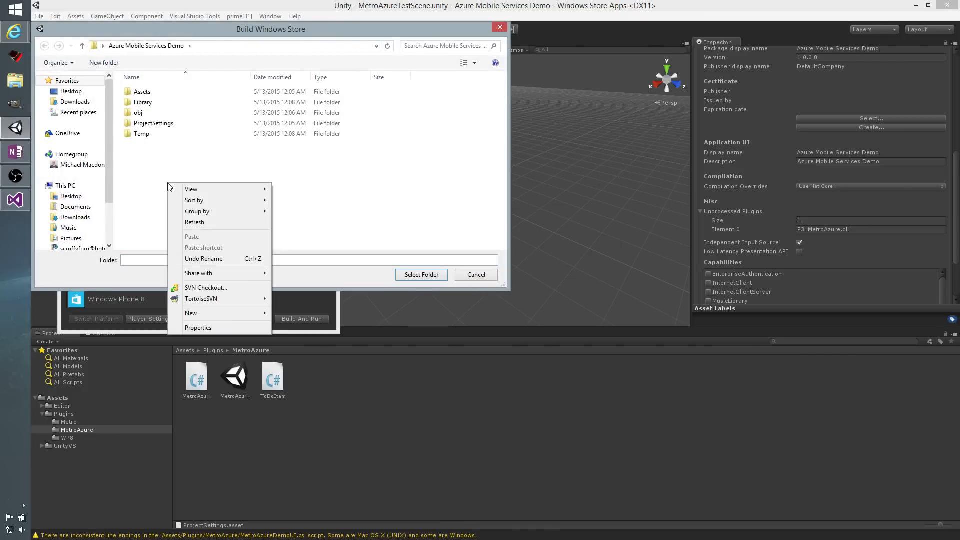
pyautogui.moveTo(201, 313)
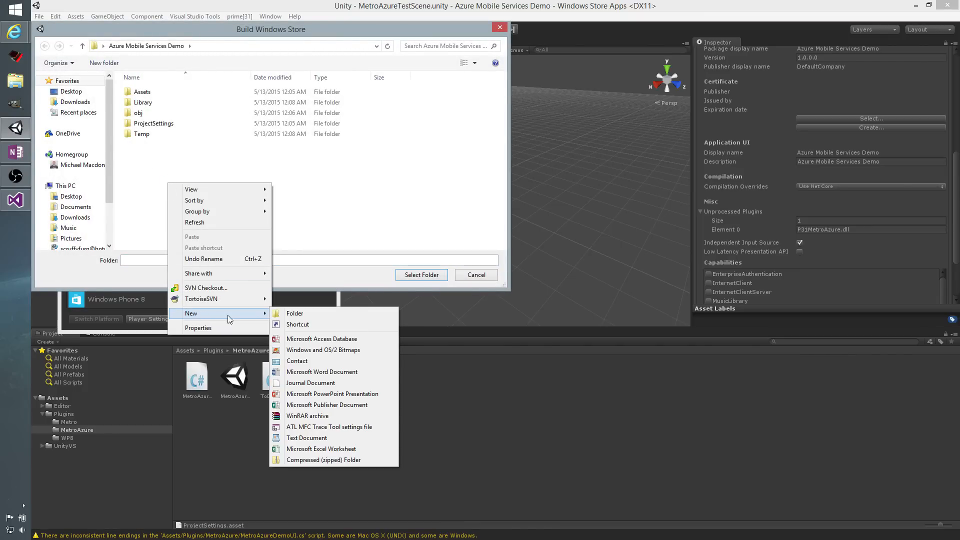
pyautogui.click(281, 313)
pyautogui.write('Build')
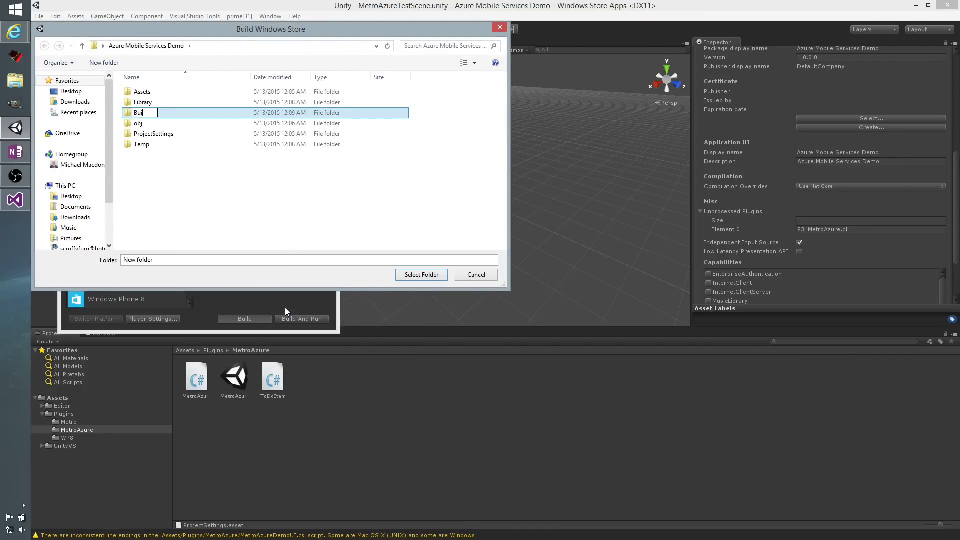
pyautogui.press('Return')
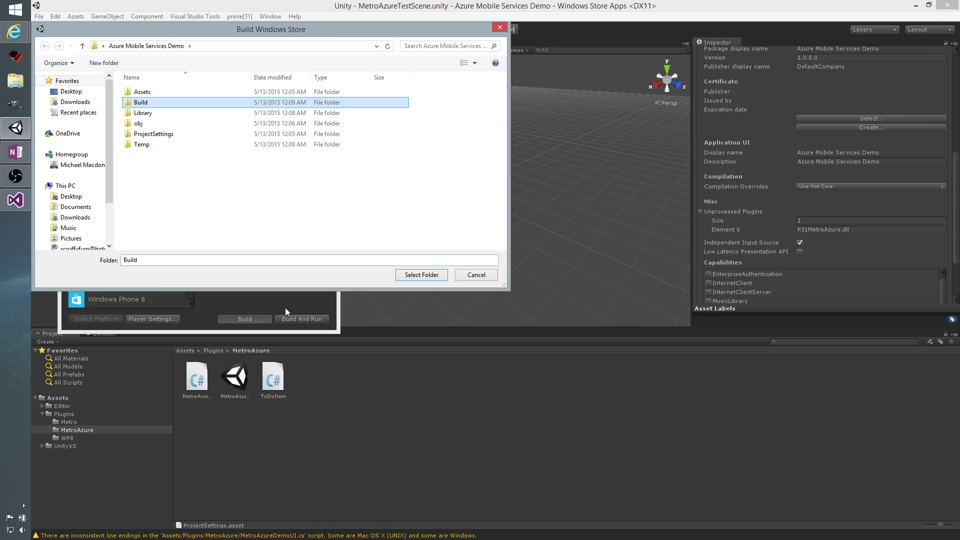
pyautogui.click(403, 274)
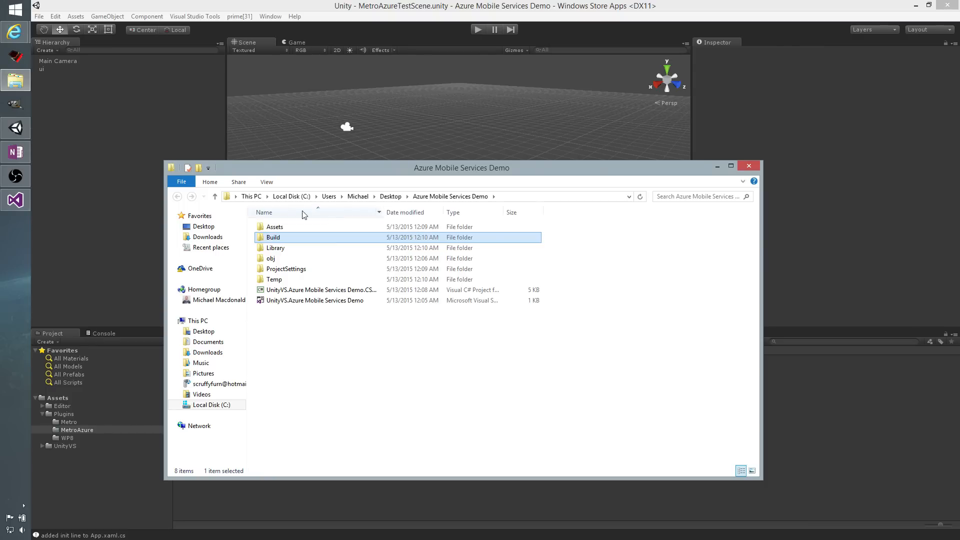
# Open the Azure Mobile Services Demo solution from the Build folder and enable the Internet (Client) capability in Package.appxmanifest.
pyautogui.doubleClick(325, 238)
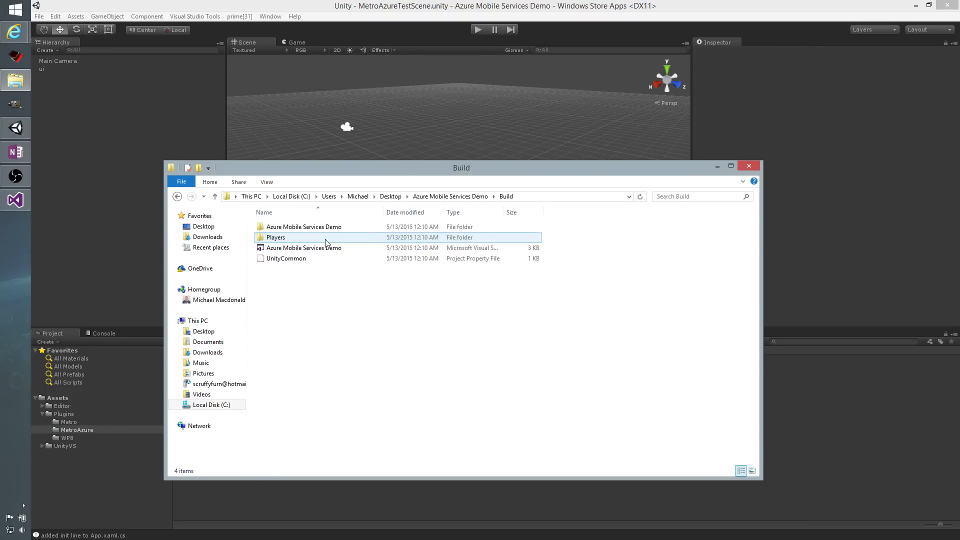
pyautogui.doubleClick(314, 250)
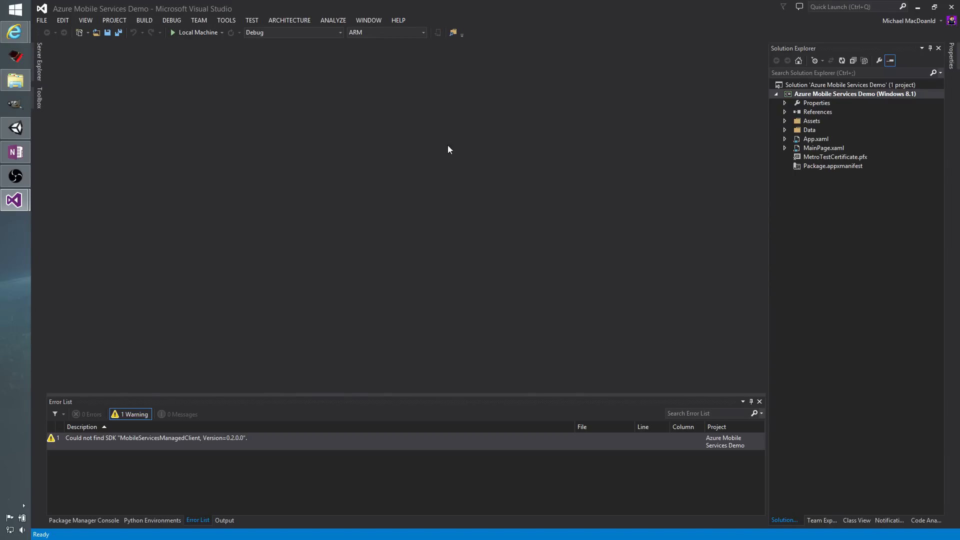
pyautogui.doubleClick(821, 166)
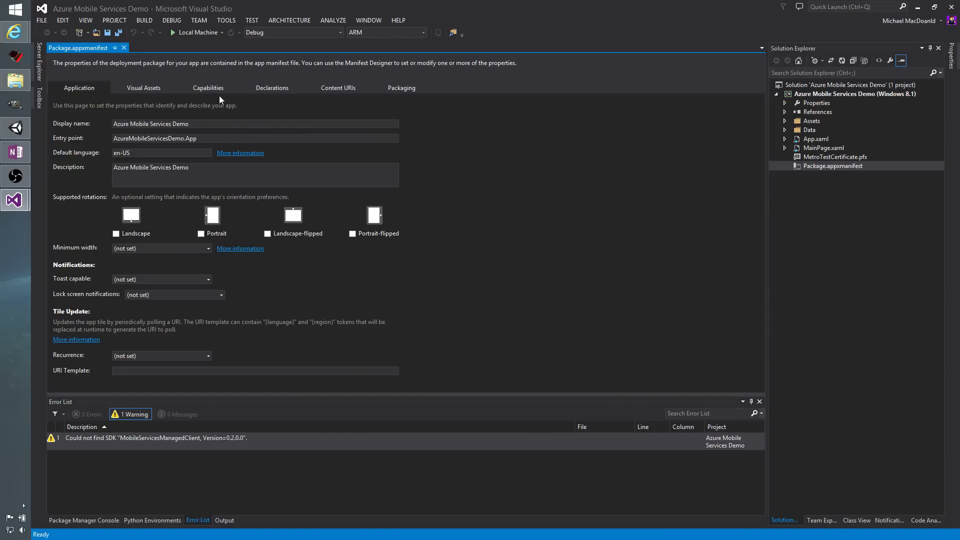
pyautogui.click(214, 89)
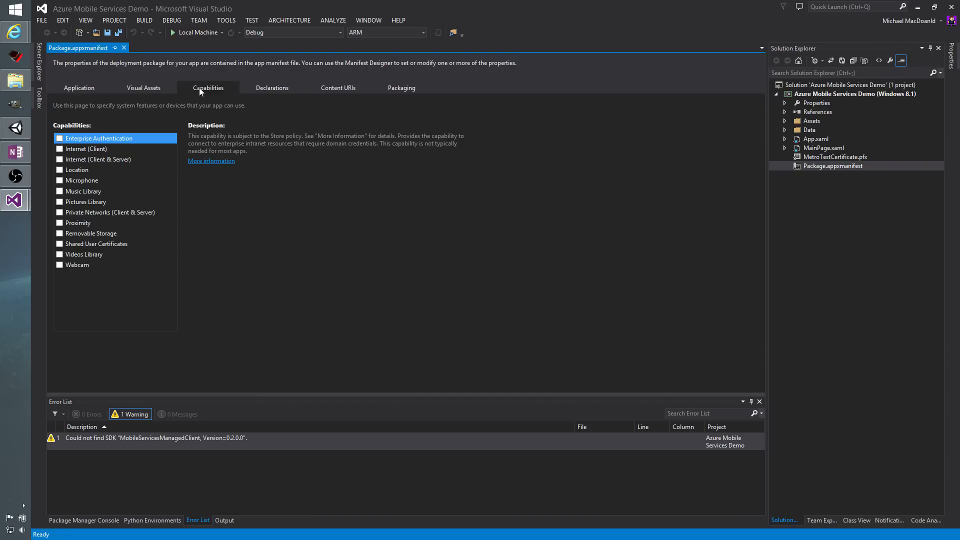
pyautogui.click(59, 149)
pyautogui.click(59, 150)
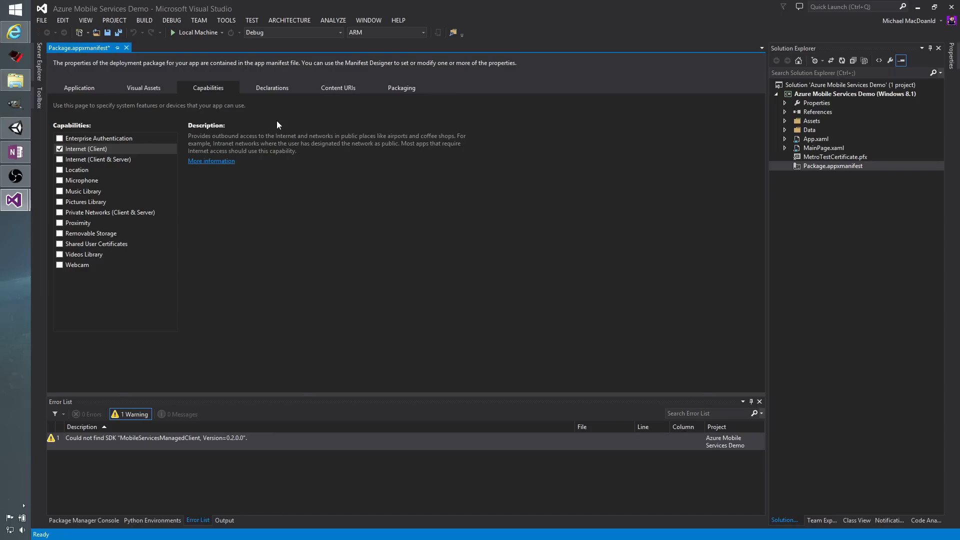
# Set the solution platform to x86, keeping the Debug configuration.
pyautogui.click(389, 33)
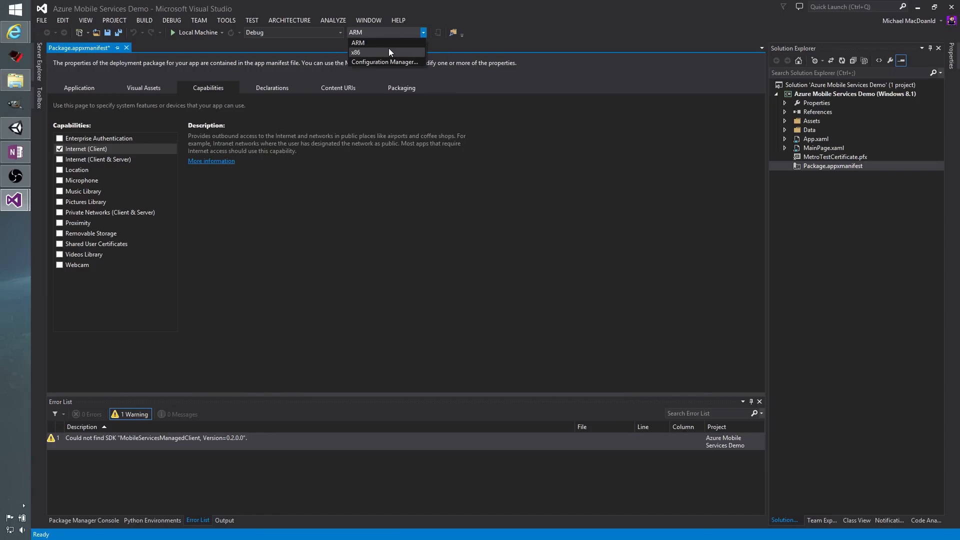
pyautogui.click(388, 50)
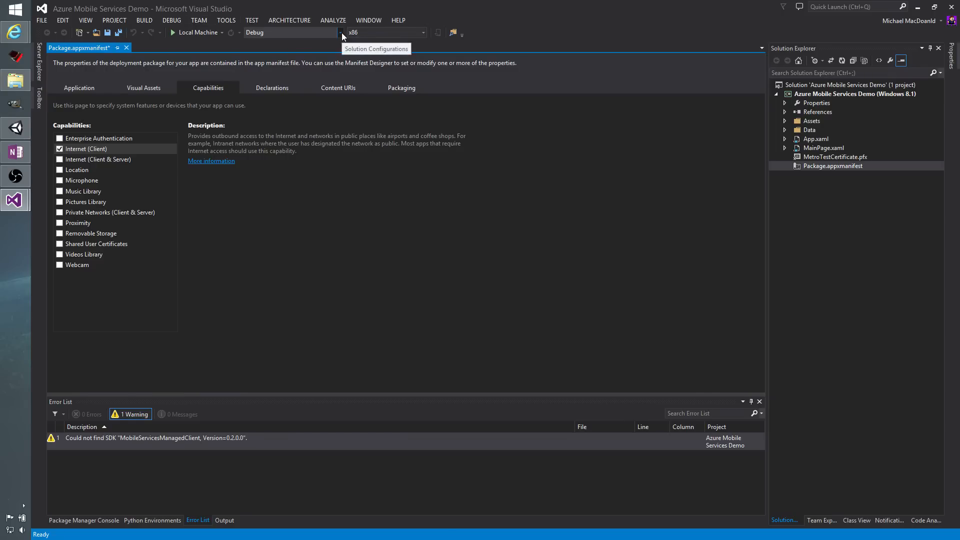
pyautogui.click(423, 33)
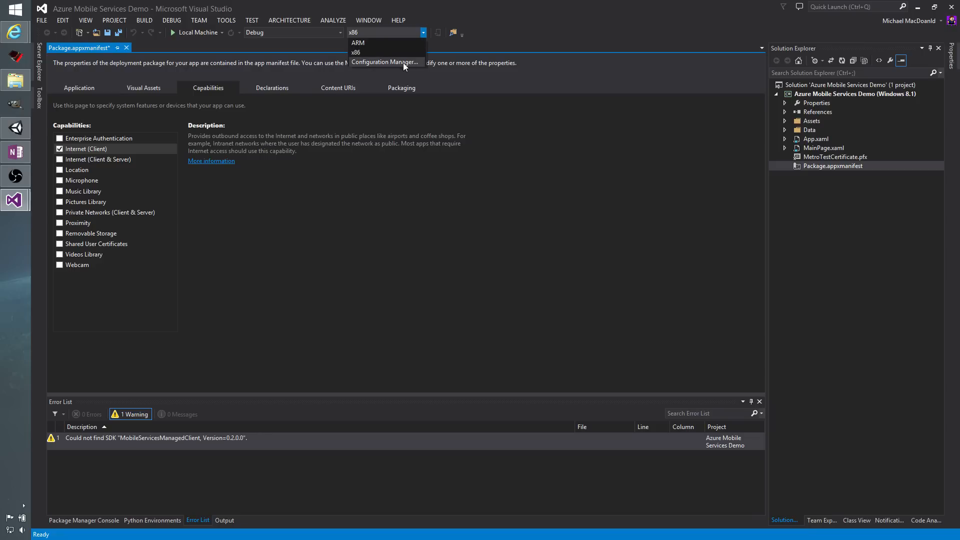
pyautogui.click(383, 53)
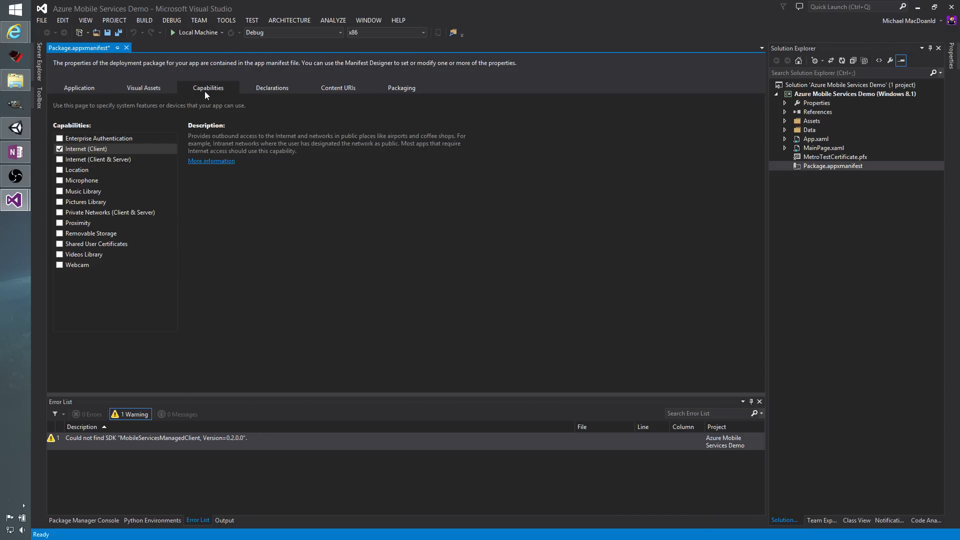
# Run the app on the local machine and insert an incomplete item from the demo interface, then dismiss the app.
pyautogui.click(199, 32)
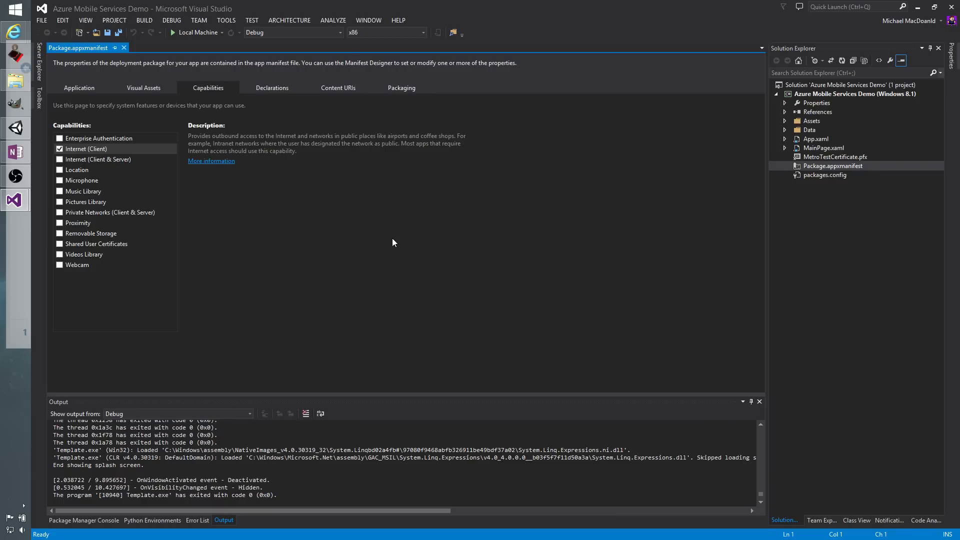
pyautogui.click(199, 33)
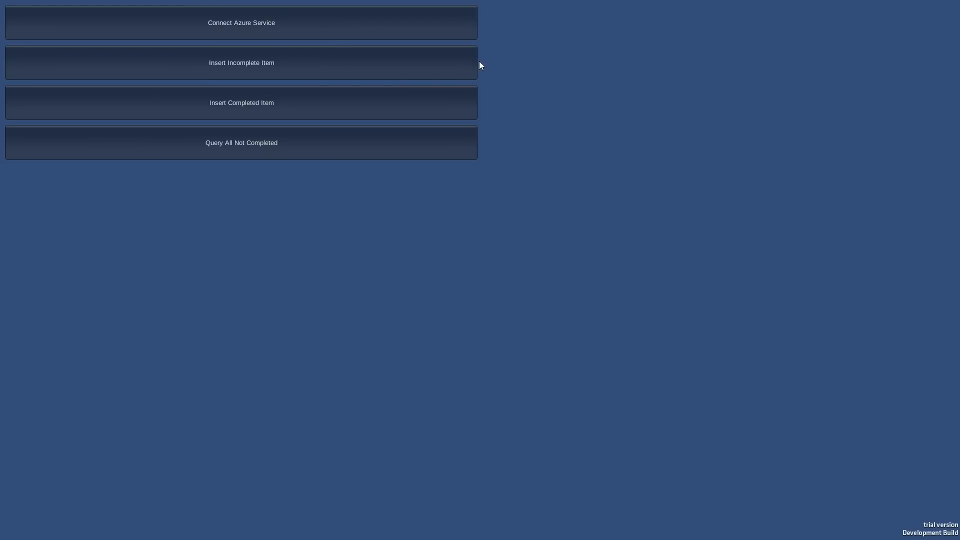
pyautogui.click(386, 67)
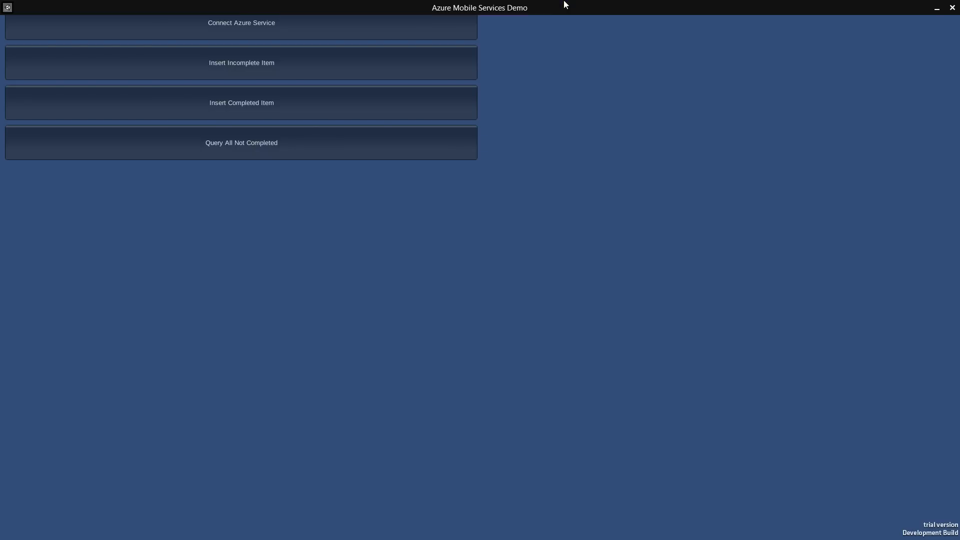
pyautogui.moveTo(568, 5); pyautogui.dragTo(472, 535)
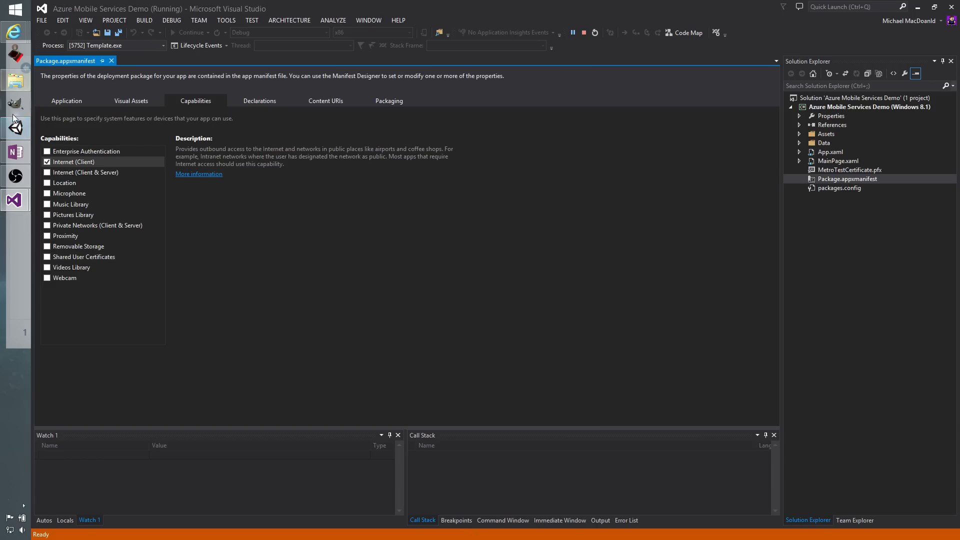
# Switch to the Azure portal in the browser and open the videotest service's TodoItem table to browse its data.
pyautogui.moveTo(14, 31)
pyautogui.click(60, 36)
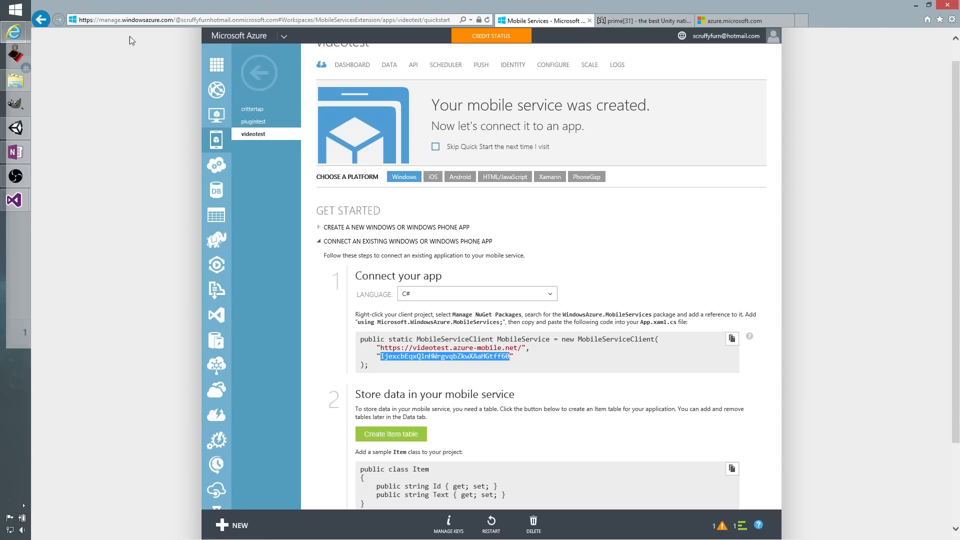
pyautogui.click(526, 247)
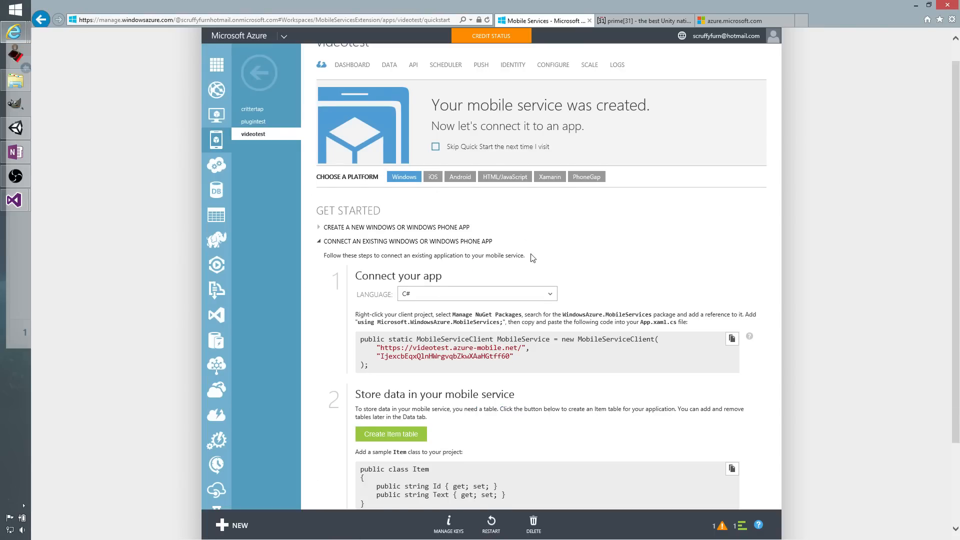
pyautogui.scroll(1, 530, 255)
pyautogui.click(389, 88)
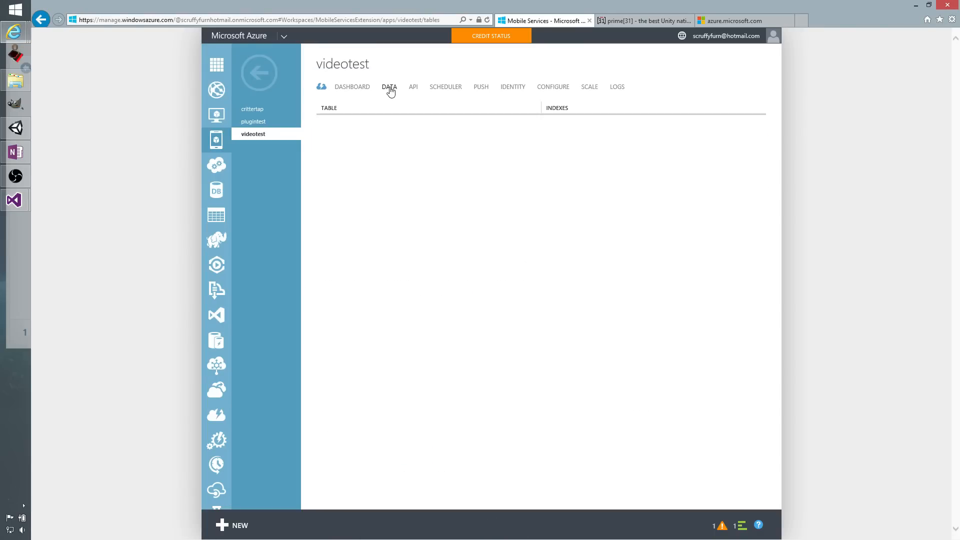
pyautogui.click(328, 128)
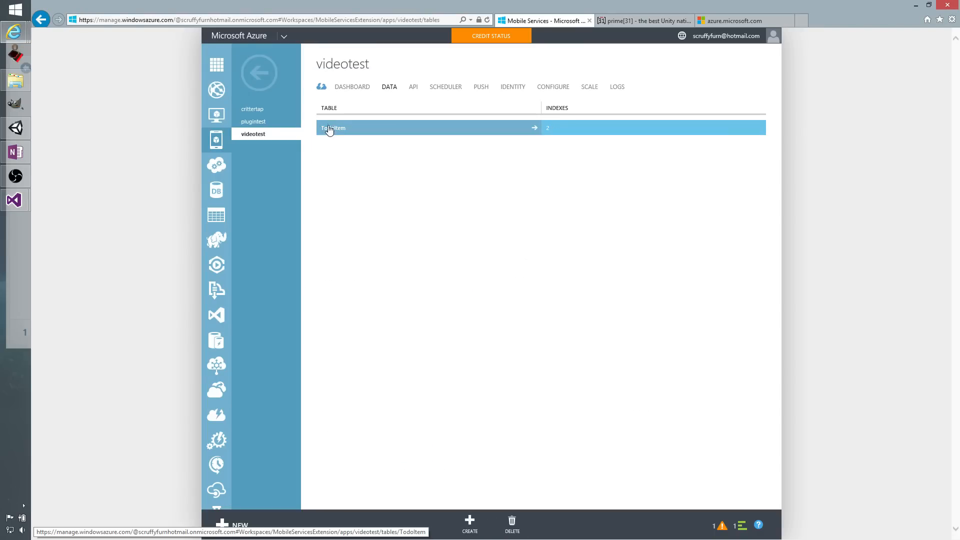
pyautogui.click(342, 134)
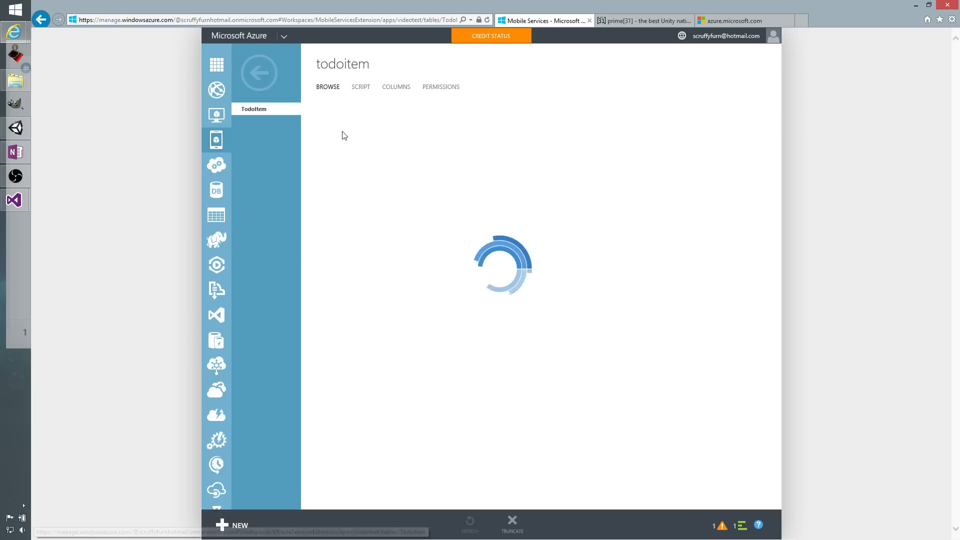